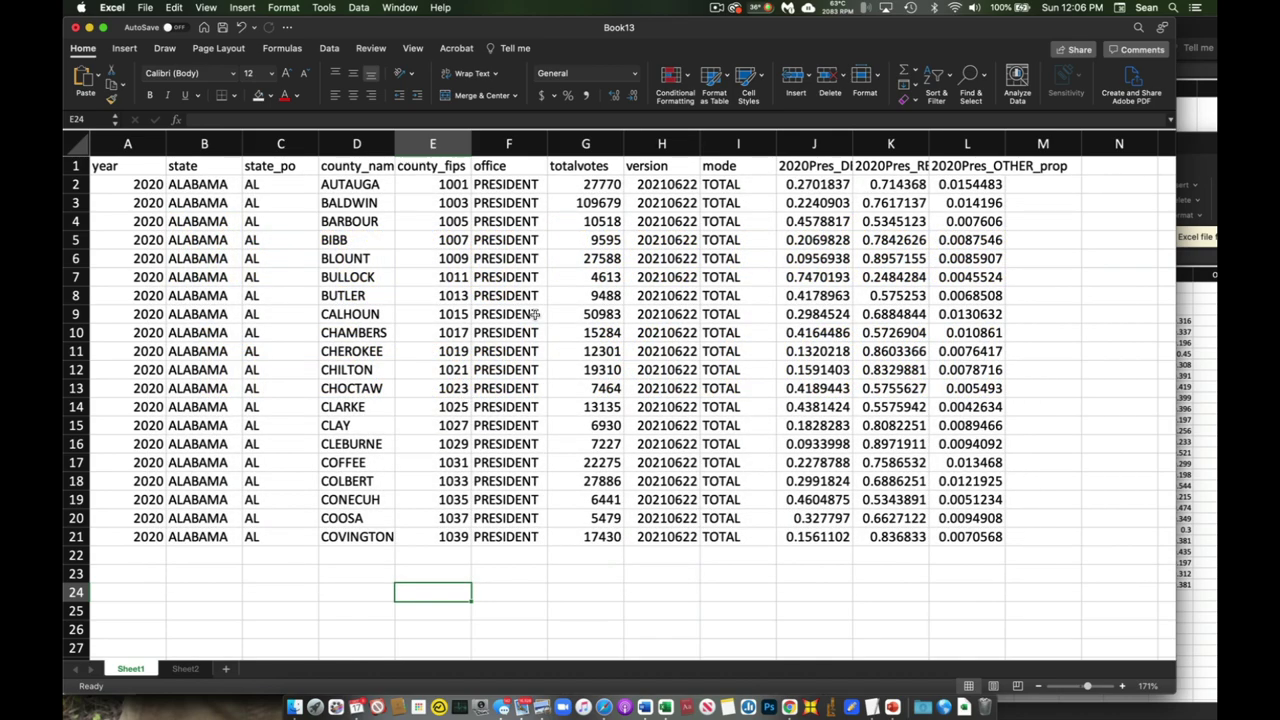
Step: Compare the codes in column A of Sheet2 with the county_fips column of Sheet1
{"action": "left_click", "coordinate": [186, 669]}
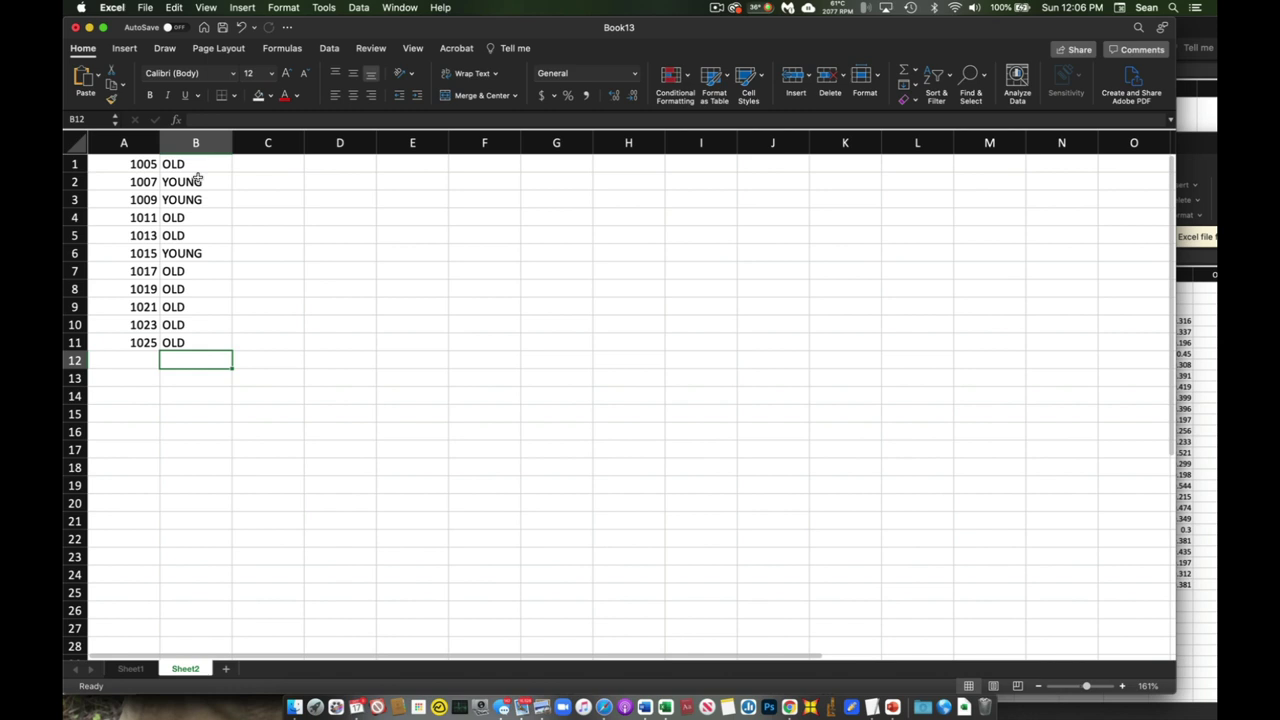
{"action": "left_click", "coordinate": [130, 669]}
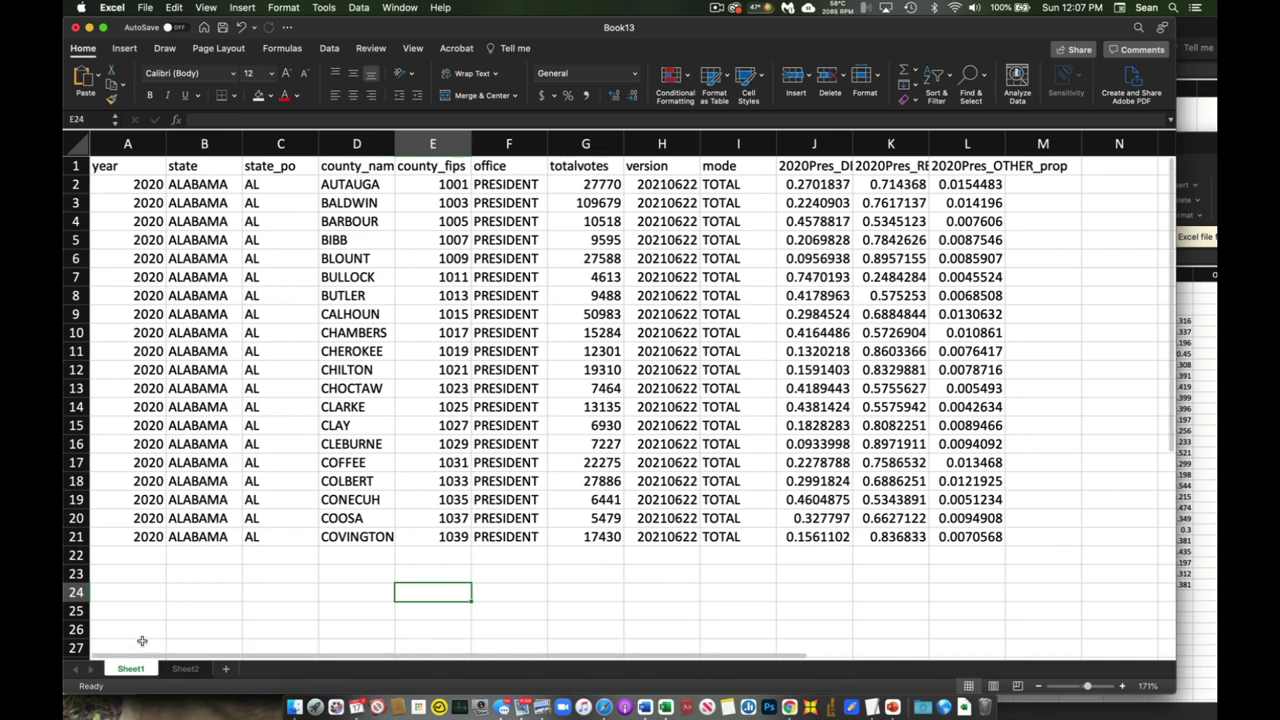
{"action": "left_click", "coordinate": [186, 668]}
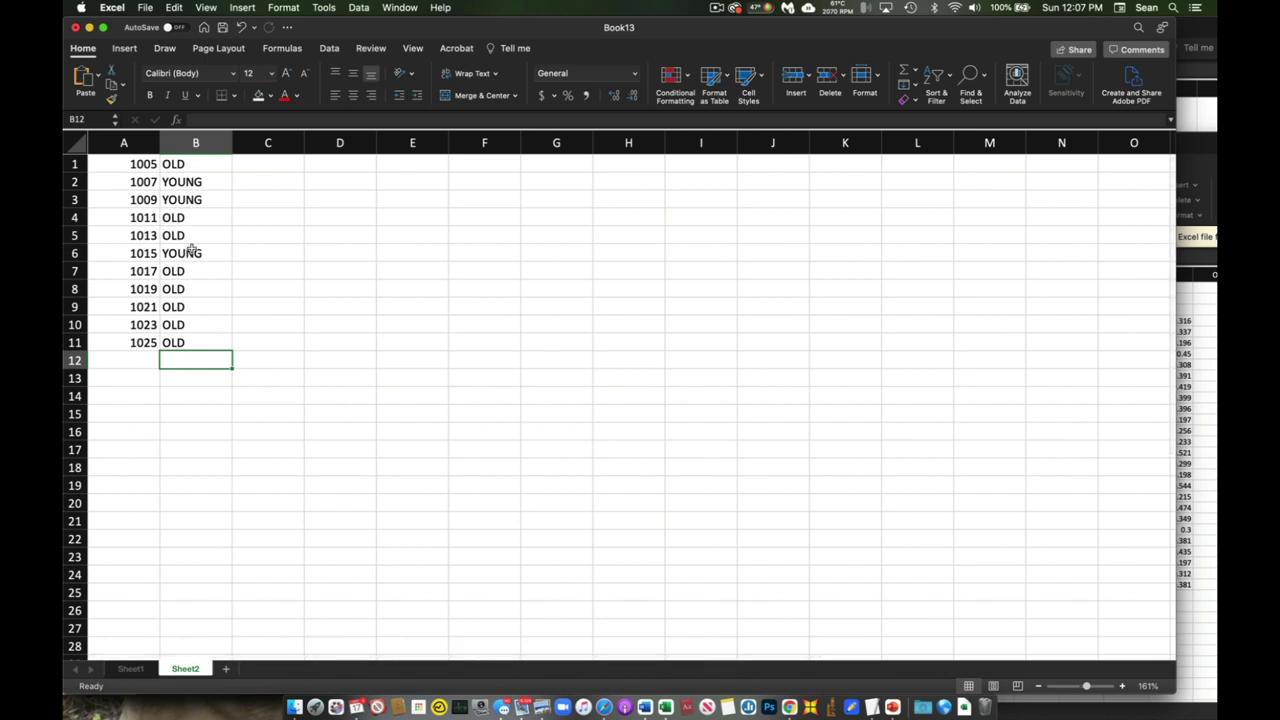
{"action": "left_click", "coordinate": [126, 142]}
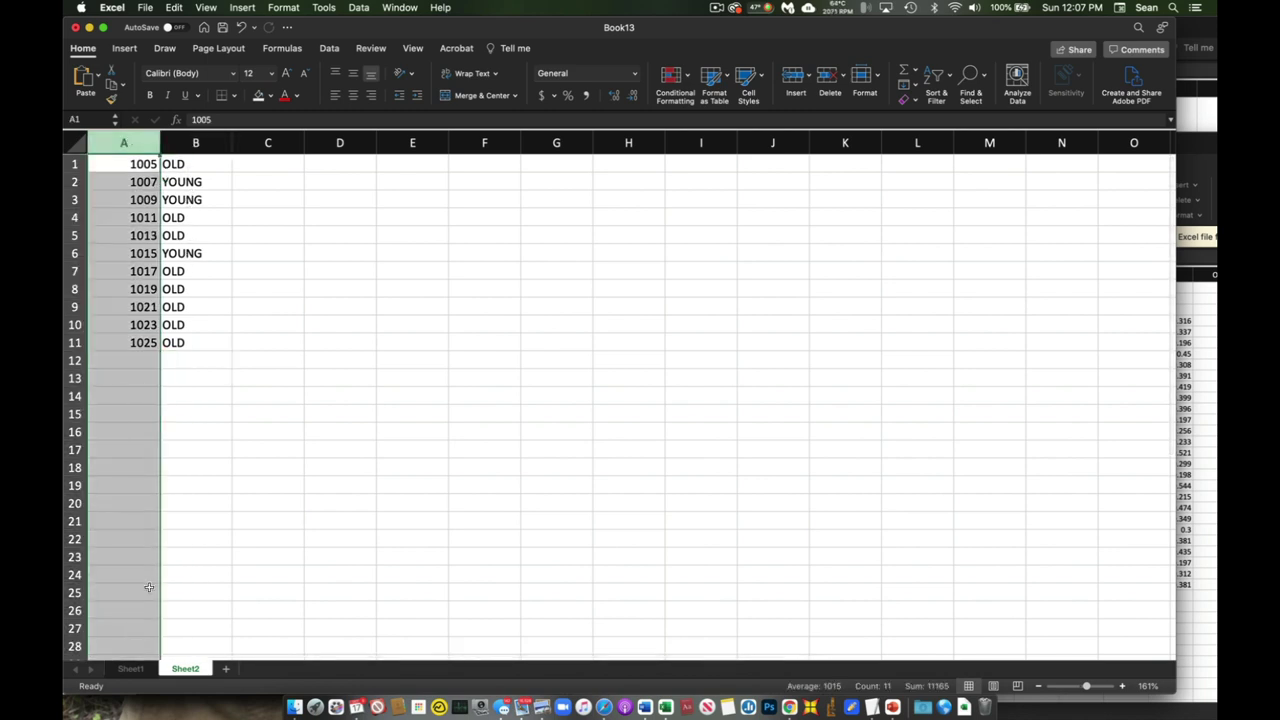
{"action": "left_click", "coordinate": [130, 669]}
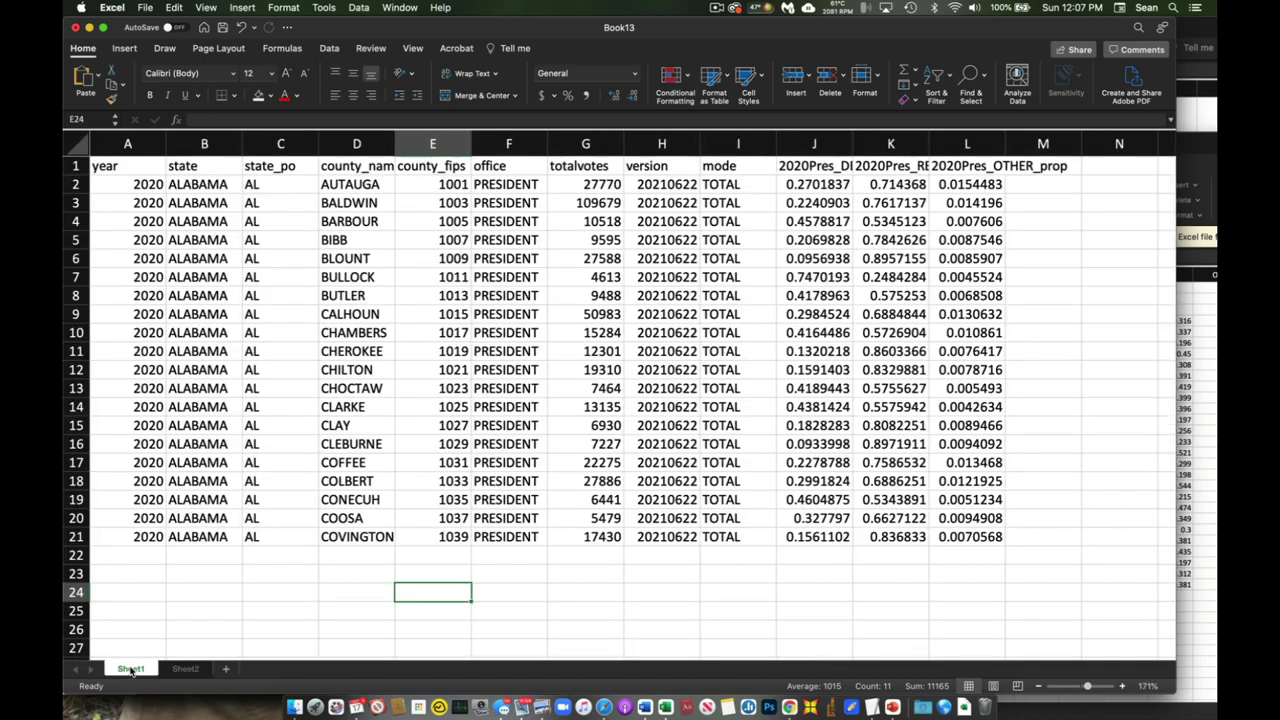
{"action": "left_click", "coordinate": [438, 146]}
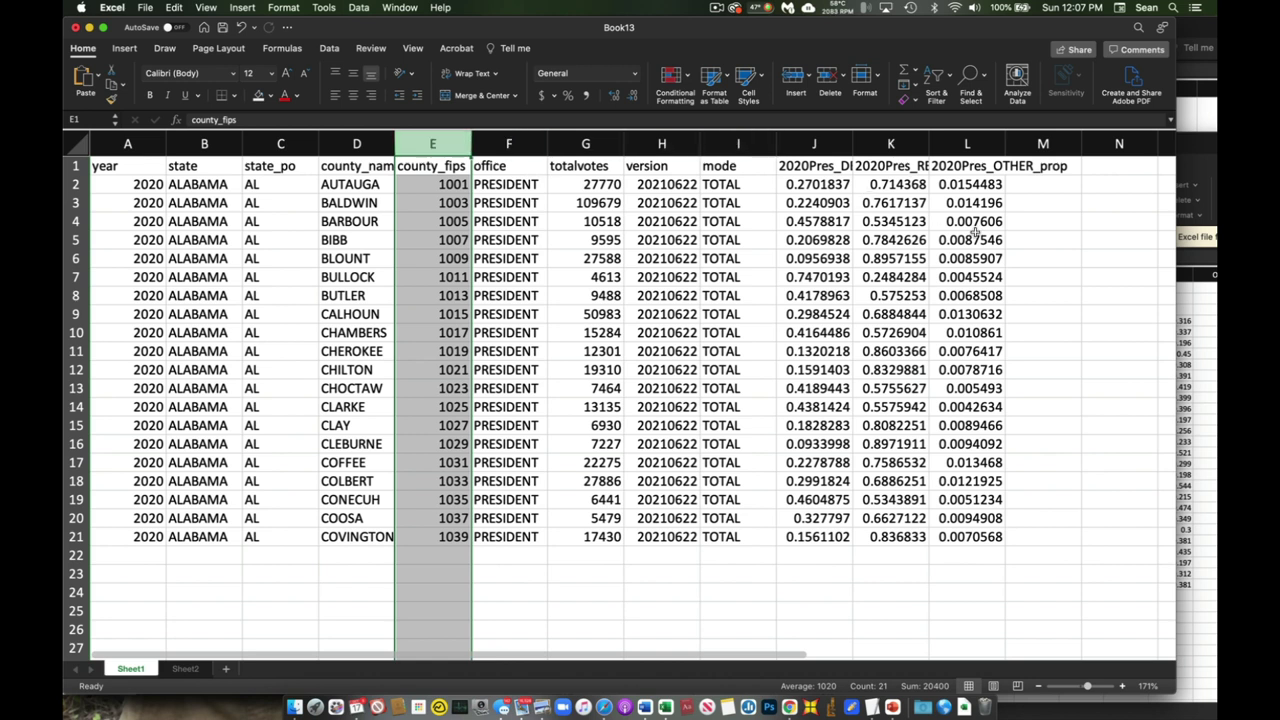
Step: Widen column L on Sheet1 and start an XLOOKUP formula in M2 with E2 as the lookup value
{"action": "left_click_drag", "start_coordinate": [1005, 144], "coordinate": [1072, 144]}
{"action": "left_click", "coordinate": [1089, 185]}
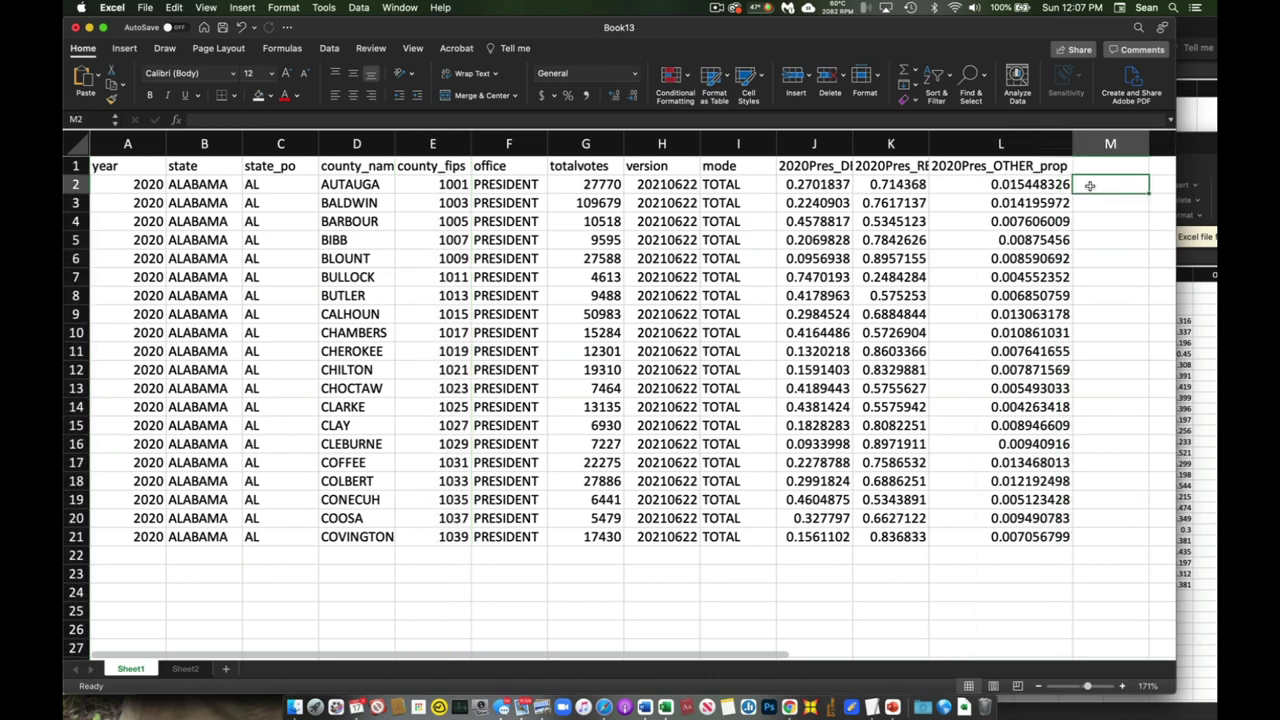
{"action": "left_click", "coordinate": [576, 121]}
{"action": "type", "text": "="}
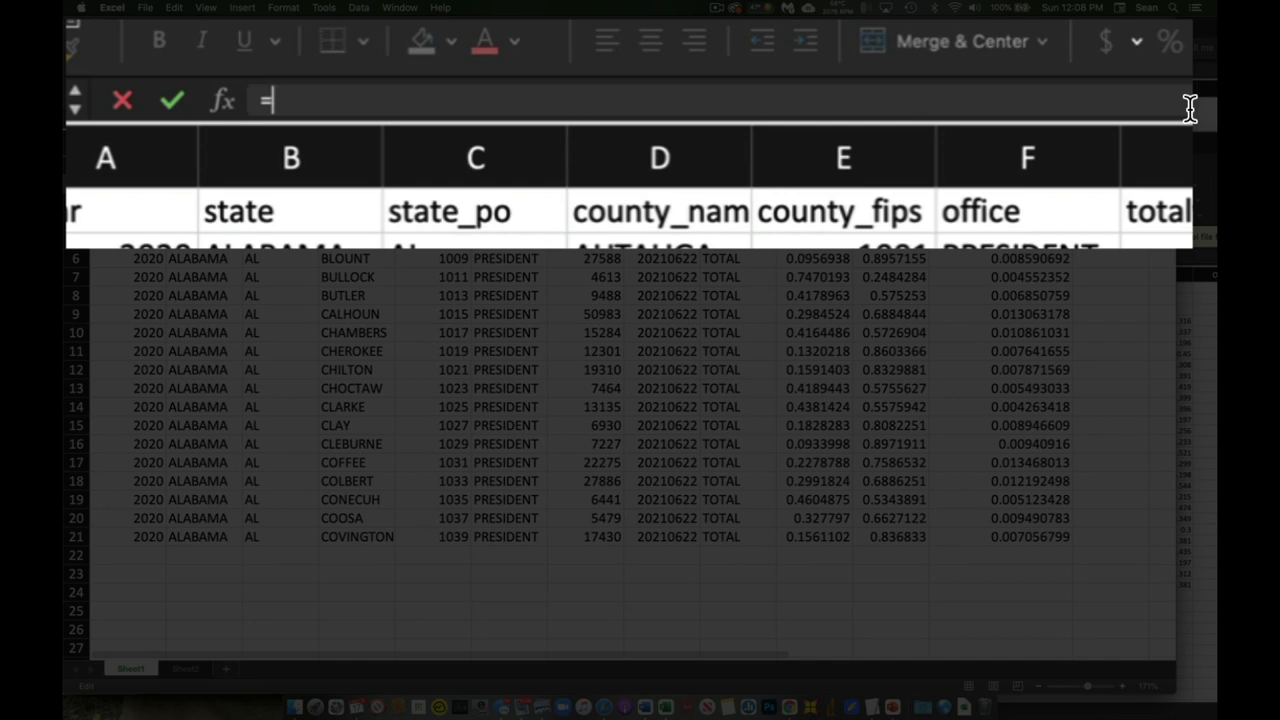
{"action": "type", "text": "XL"}
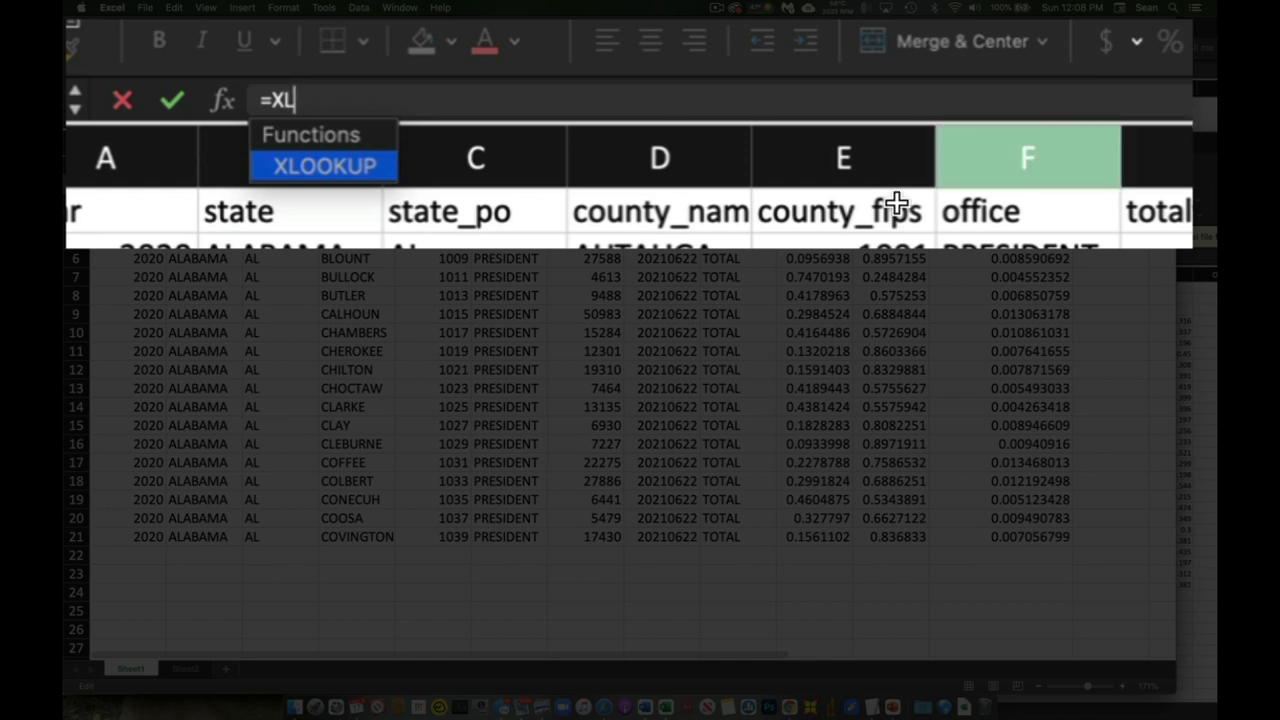
{"action": "double_click", "coordinate": [310, 162]}
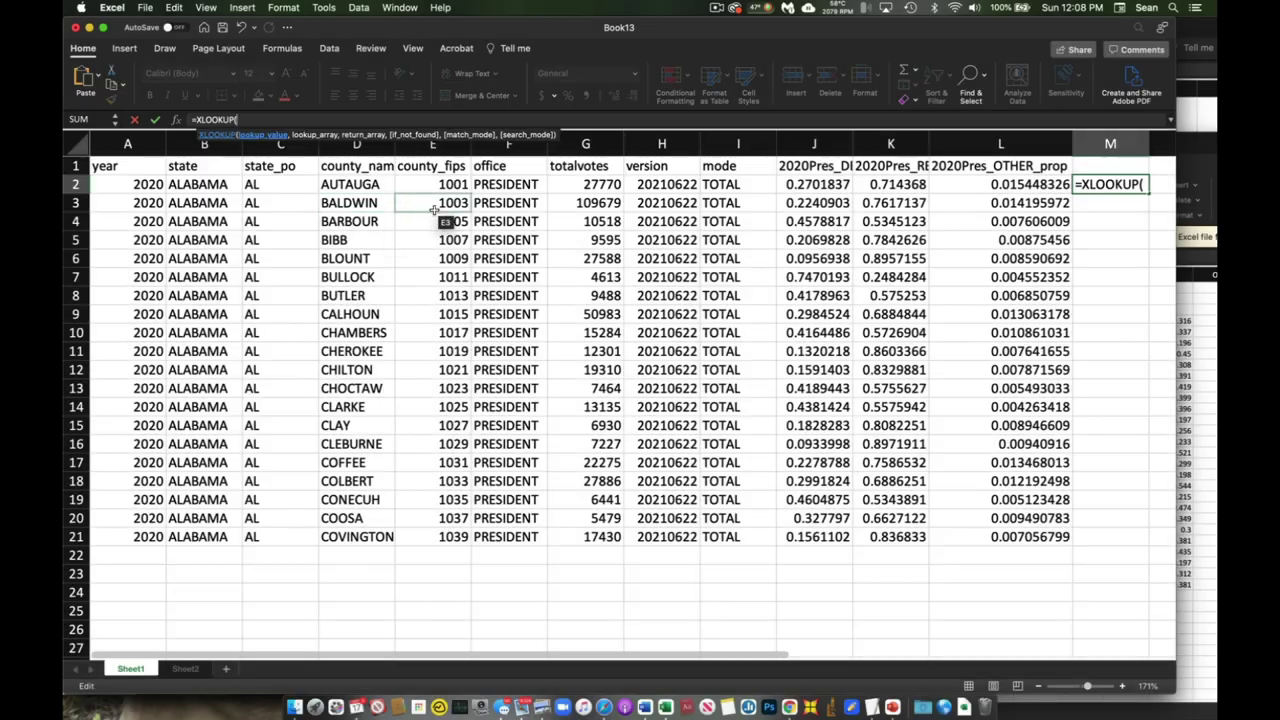
{"action": "left_click", "coordinate": [432, 186]}
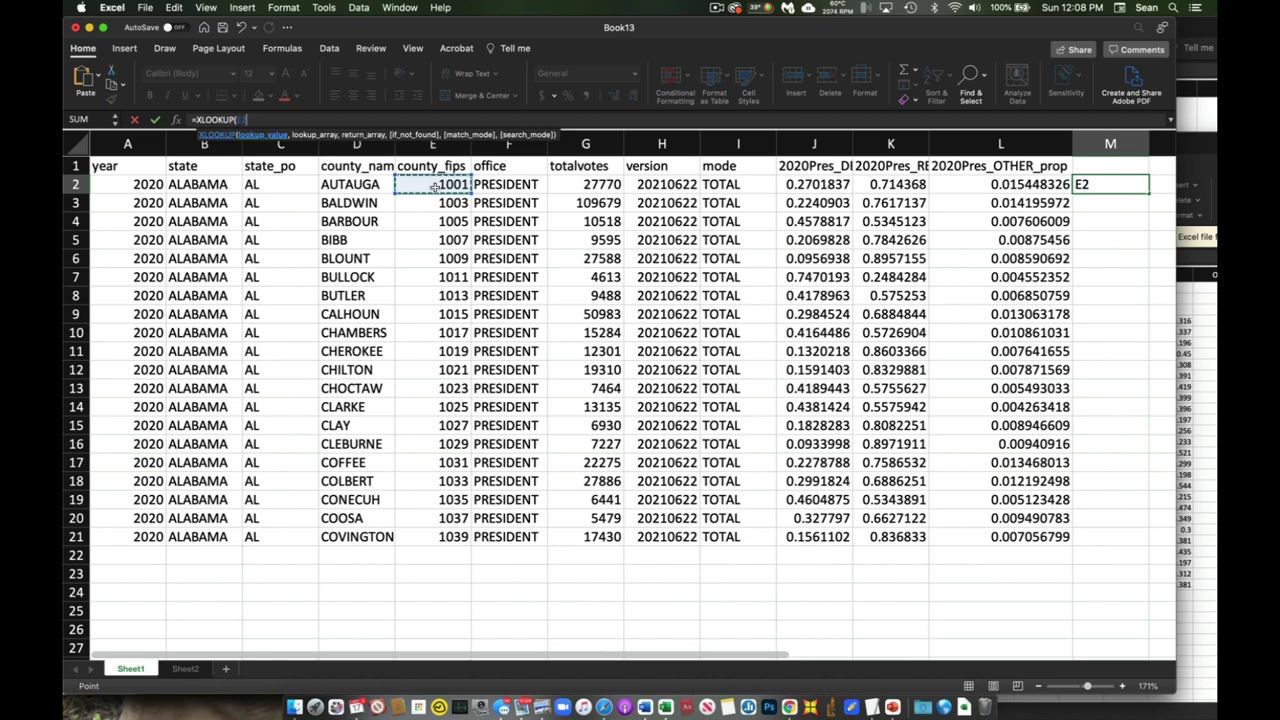
{"action": "type", "text": ","}
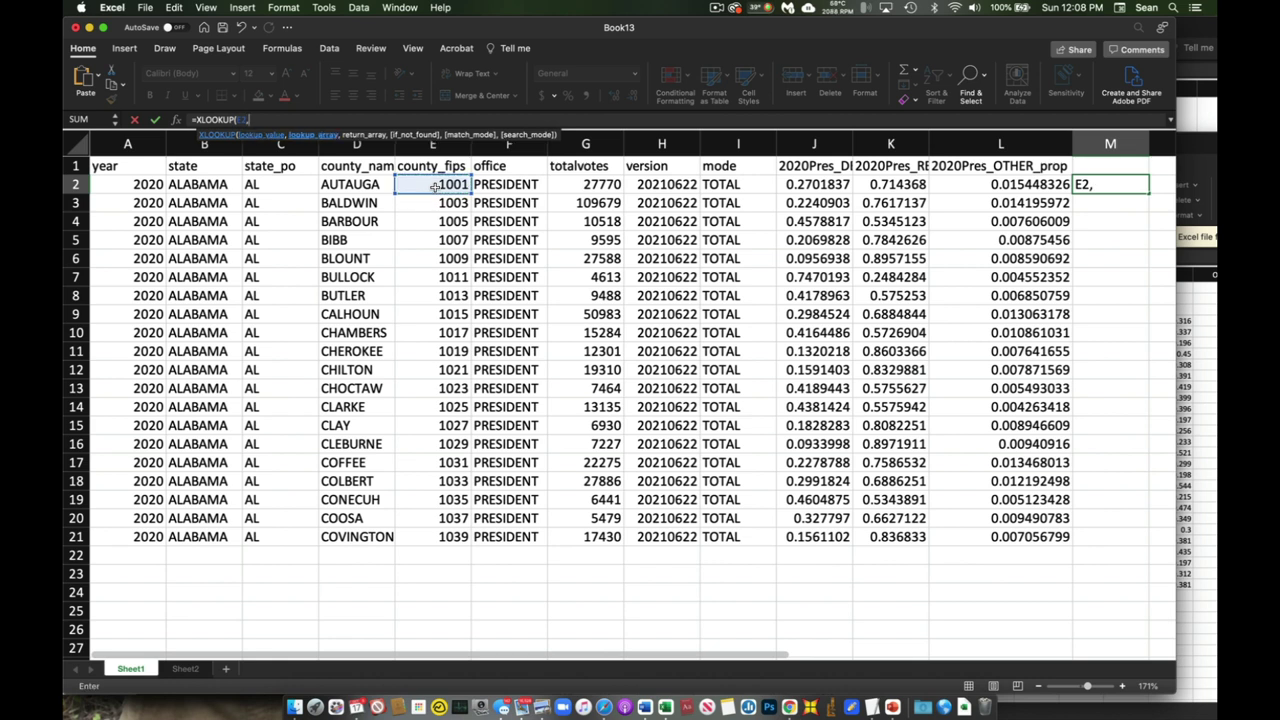
Step: Complete the XLOOKUP formula with Sheet2!A:A as the lookup array and Sheet2!B:B as the return array
{"action": "left_click", "coordinate": [195, 675]}
{"action": "left_click", "coordinate": [138, 142]}
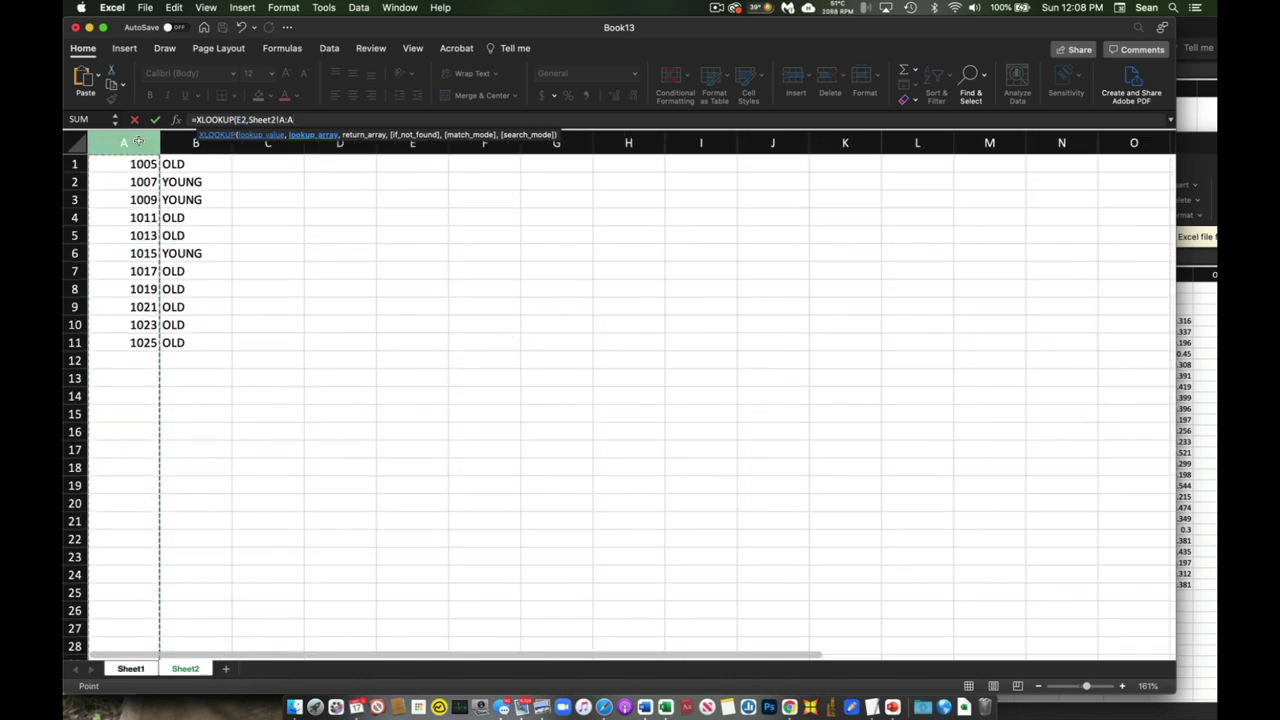
{"action": "left_click", "coordinate": [134, 163]}
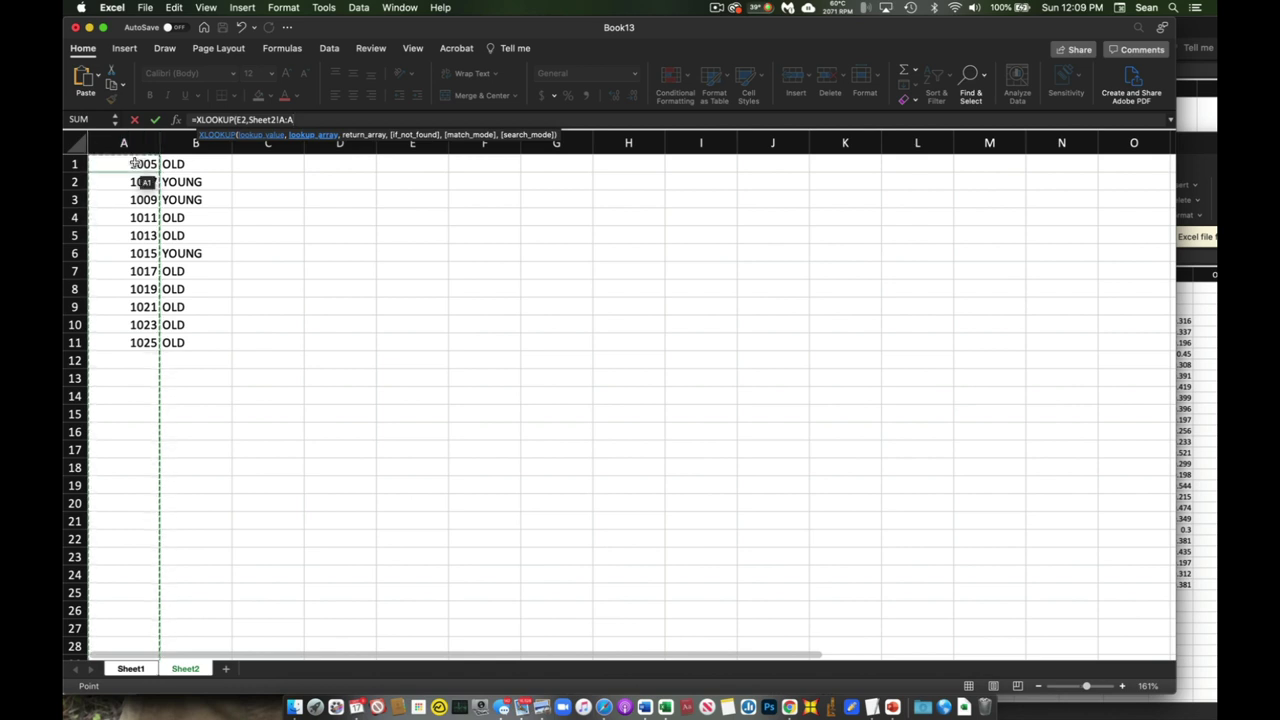
{"action": "left_click_drag", "start_coordinate": [134, 163], "coordinate": [137, 343]}
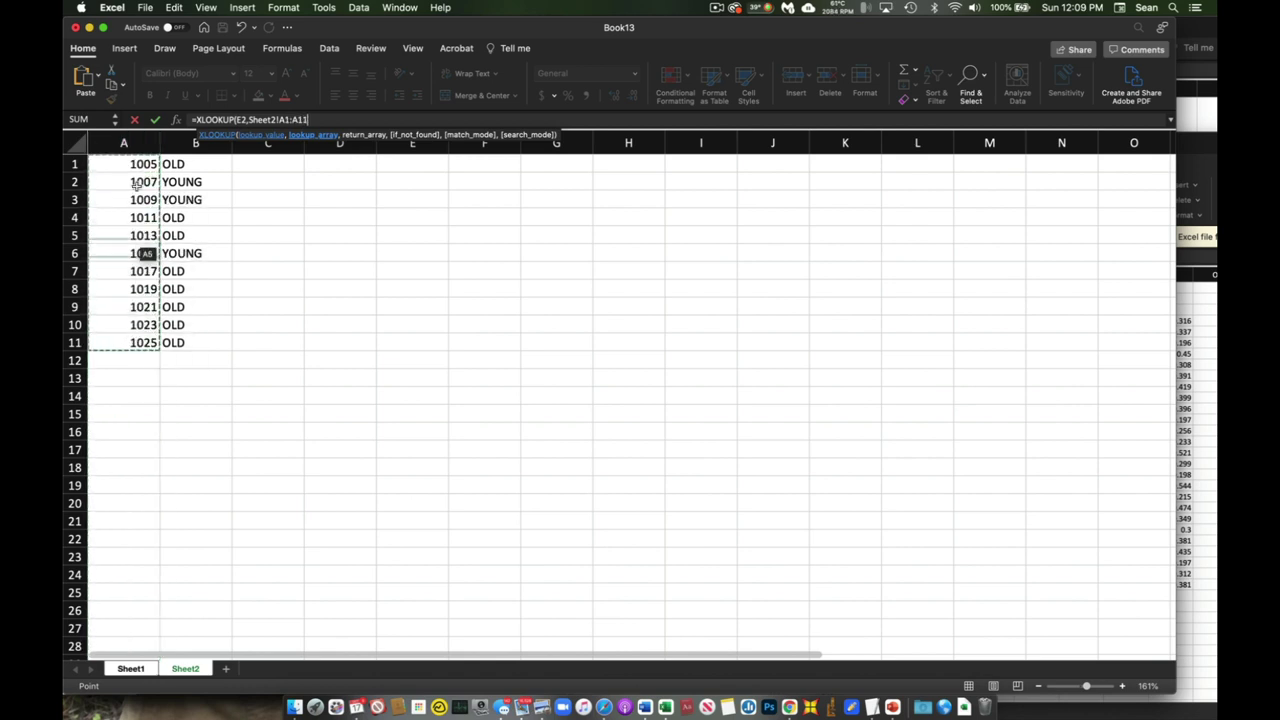
{"action": "left_click", "coordinate": [136, 140]}
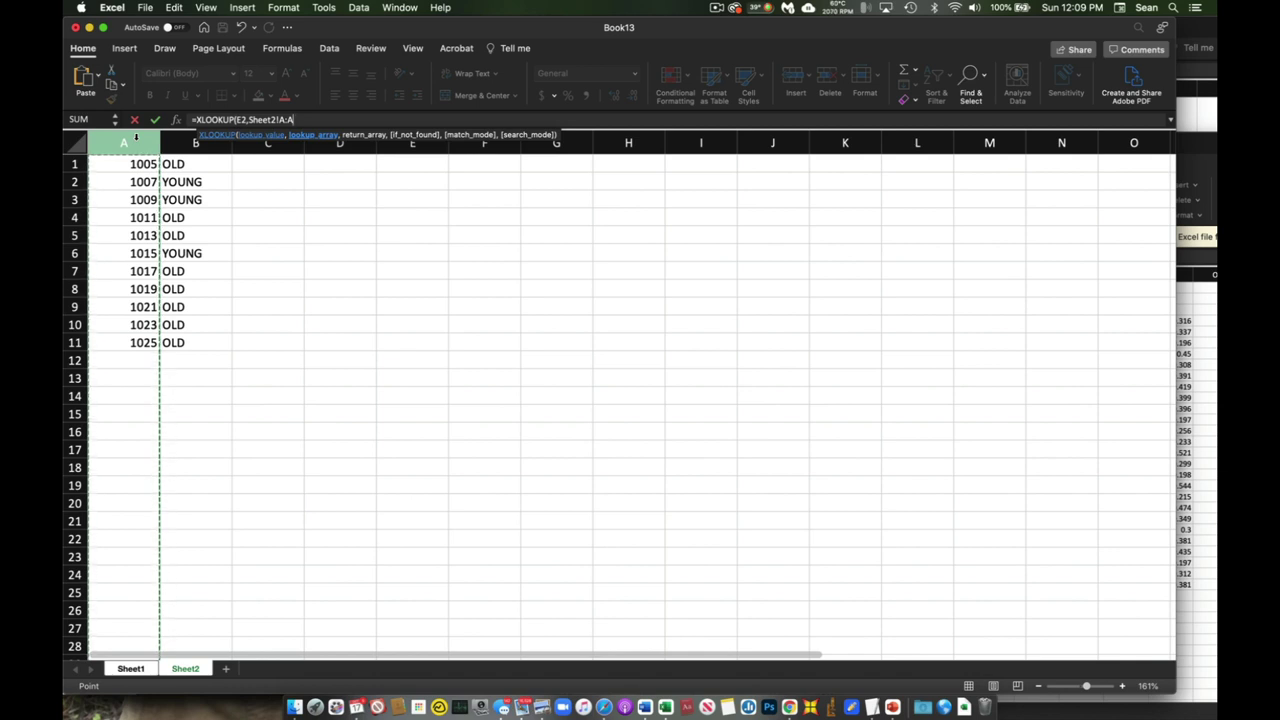
{"action": "type", "text": ","}
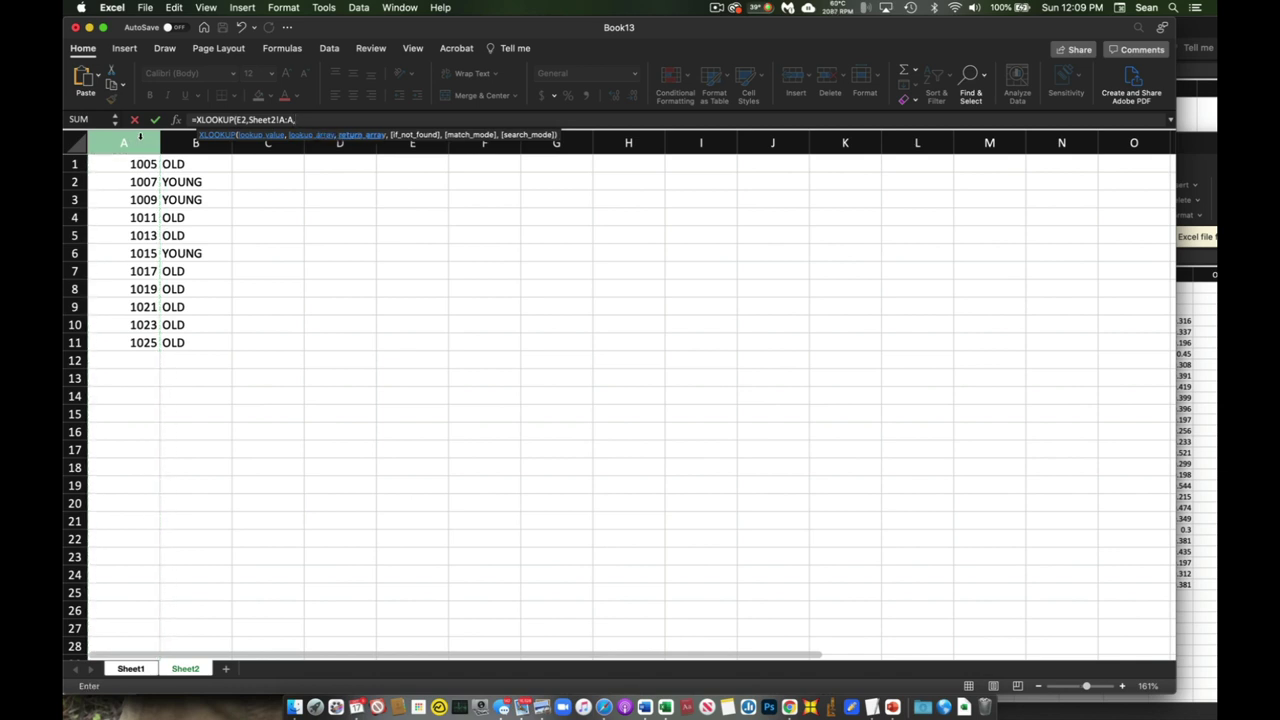
{"action": "left_click", "coordinate": [177, 140]}
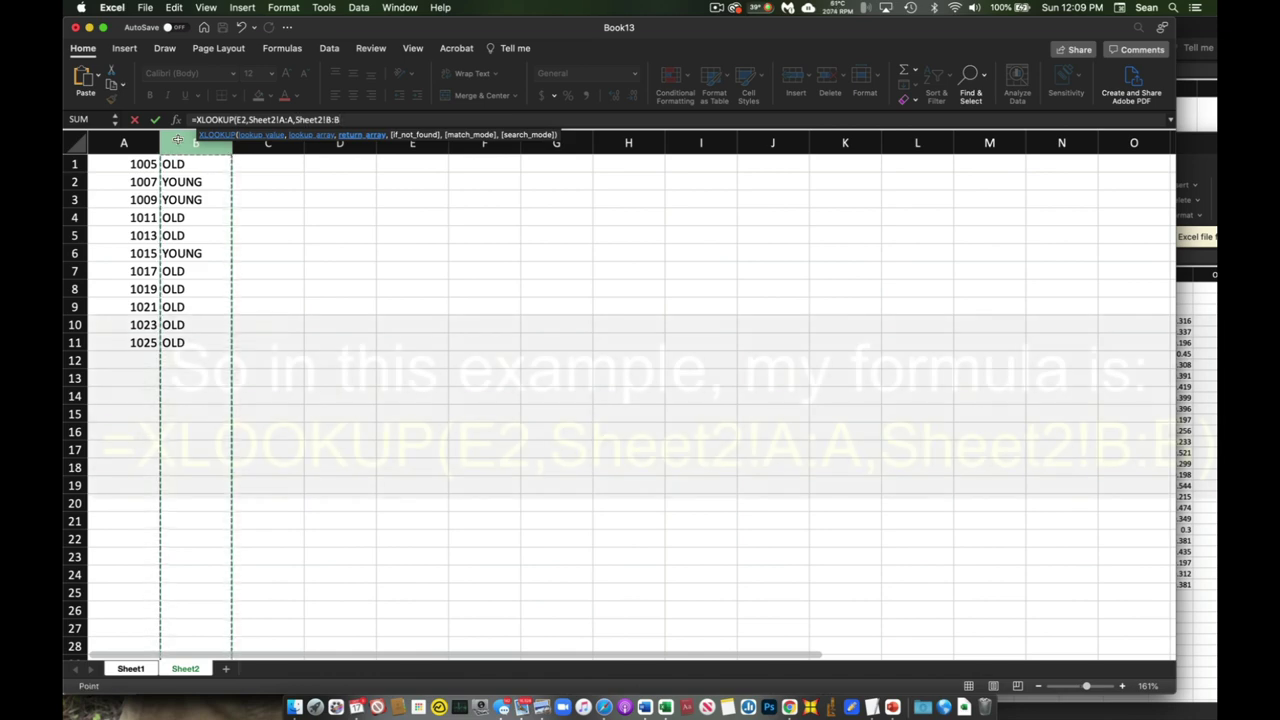
{"action": "type", "text": ")"}
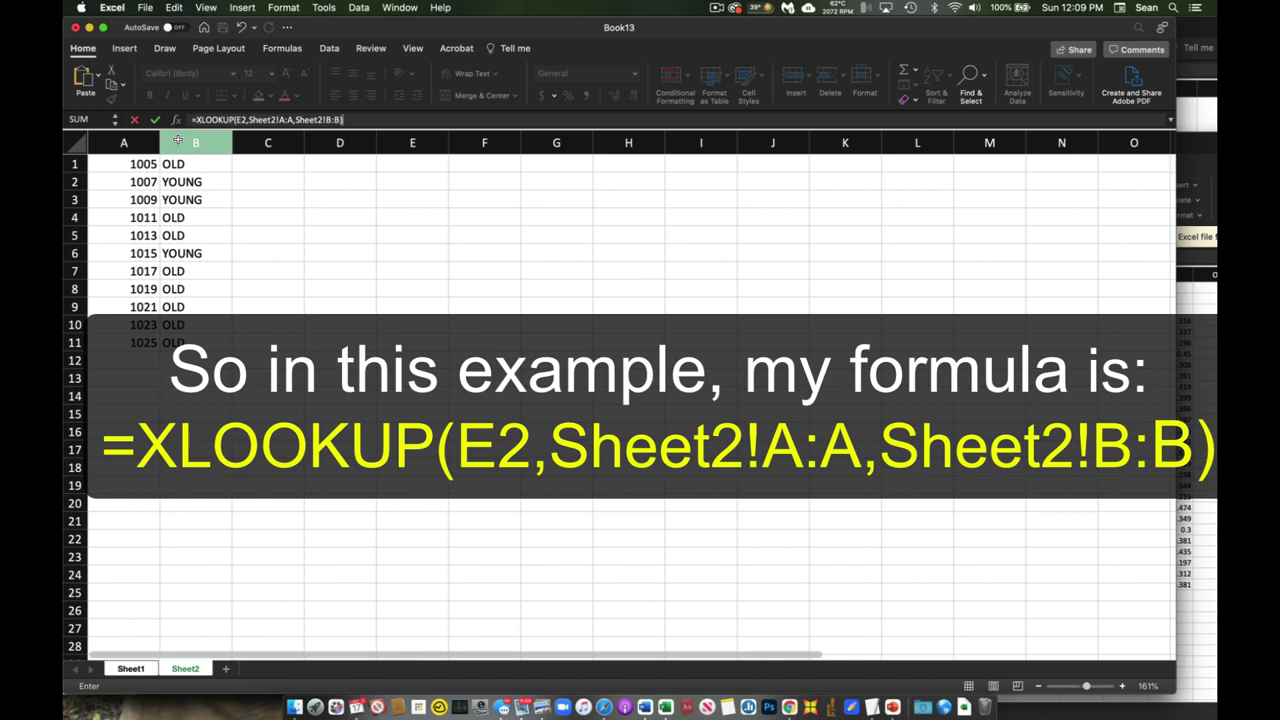
{"action": "key", "text": "Return"}
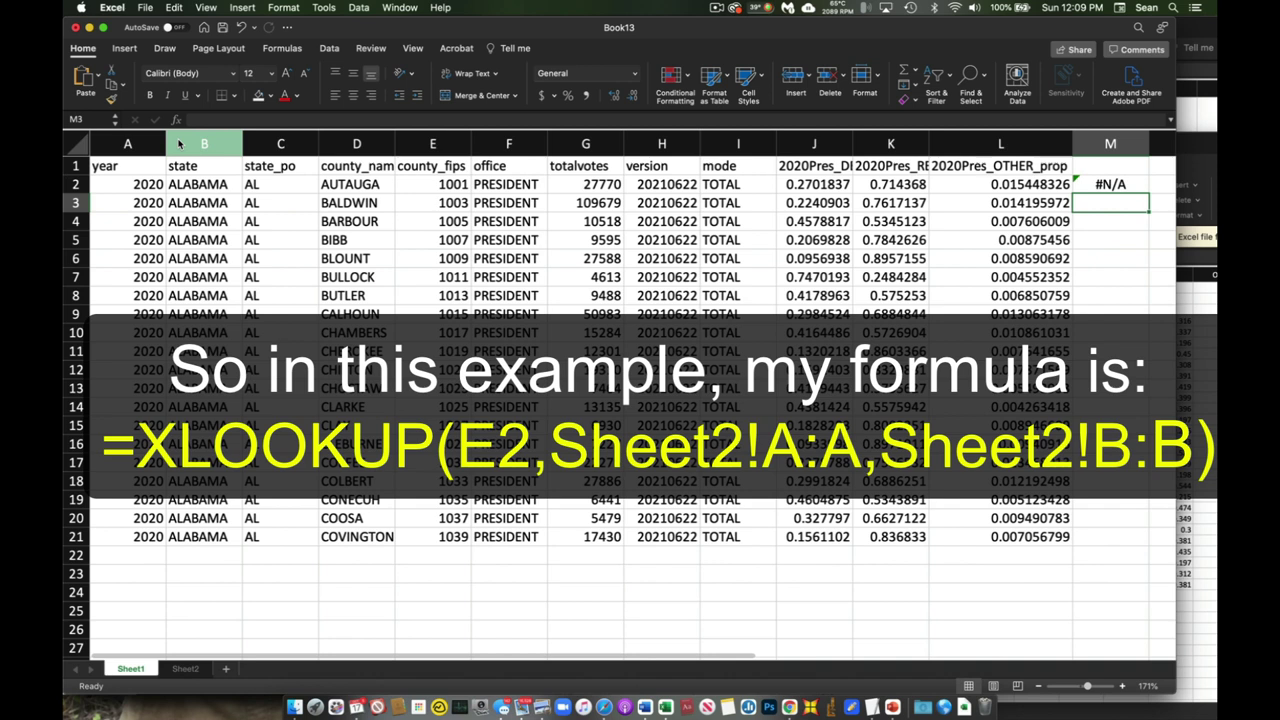
Step: Copy the XLOOKUP formula from M2 into cells M3 to M21
{"action": "key", "text": "Up"}
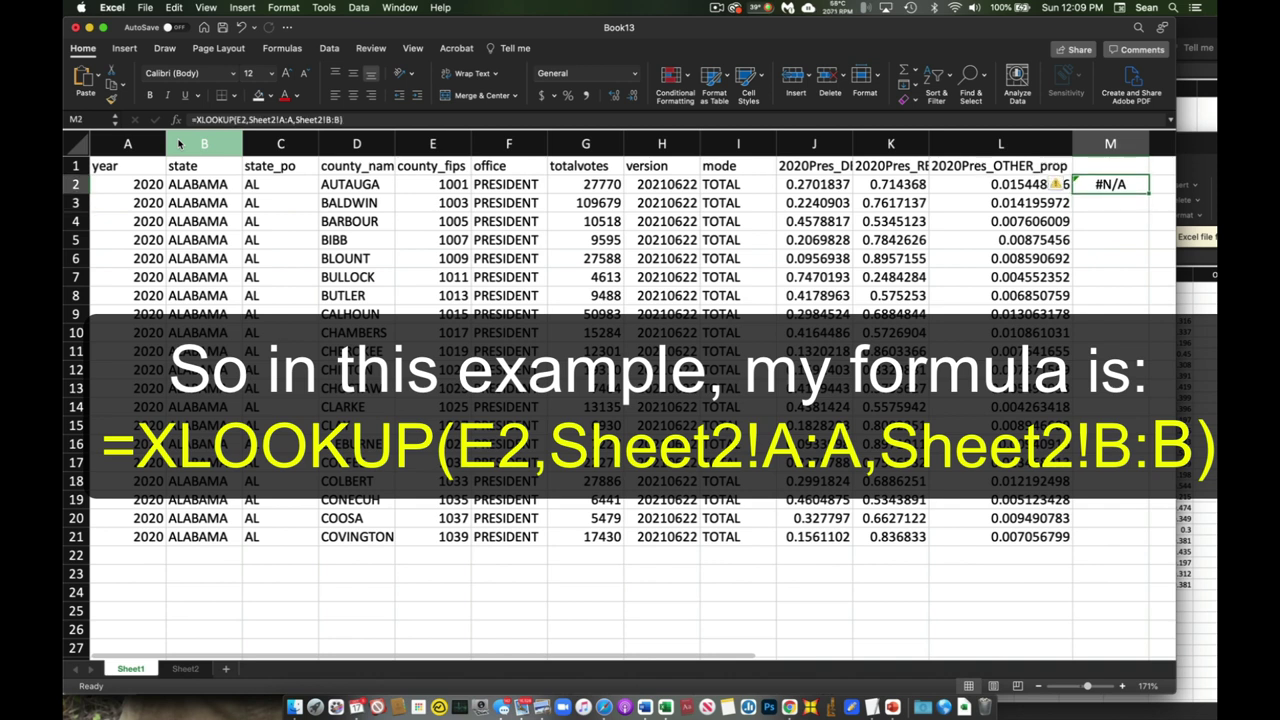
{"action": "key", "text": "super+c"}
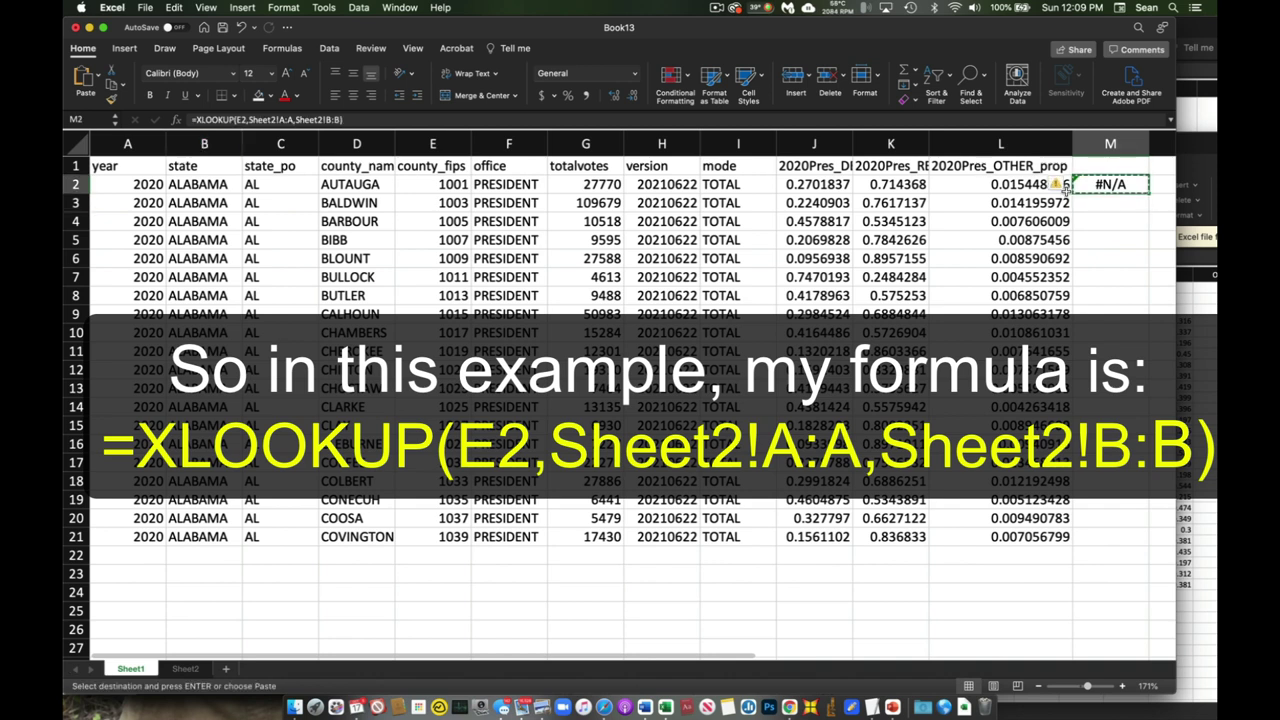
{"action": "left_click_drag", "start_coordinate": [1100, 202], "coordinate": [1095, 540]}
{"action": "key", "text": "super+v"}
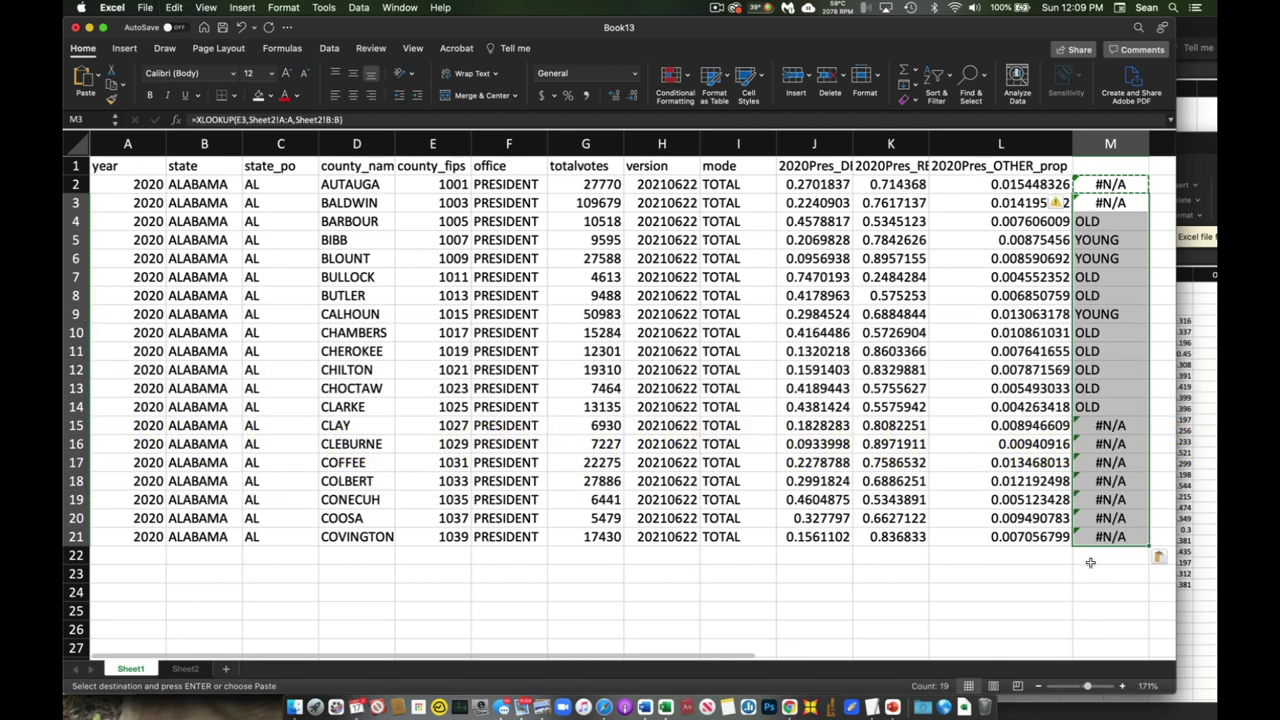
{"action": "left_click", "coordinate": [1090, 562]}
Step: Examine the lookup results in column M cell by cell from M4 to M15
{"action": "left_click", "coordinate": [1121, 223]}
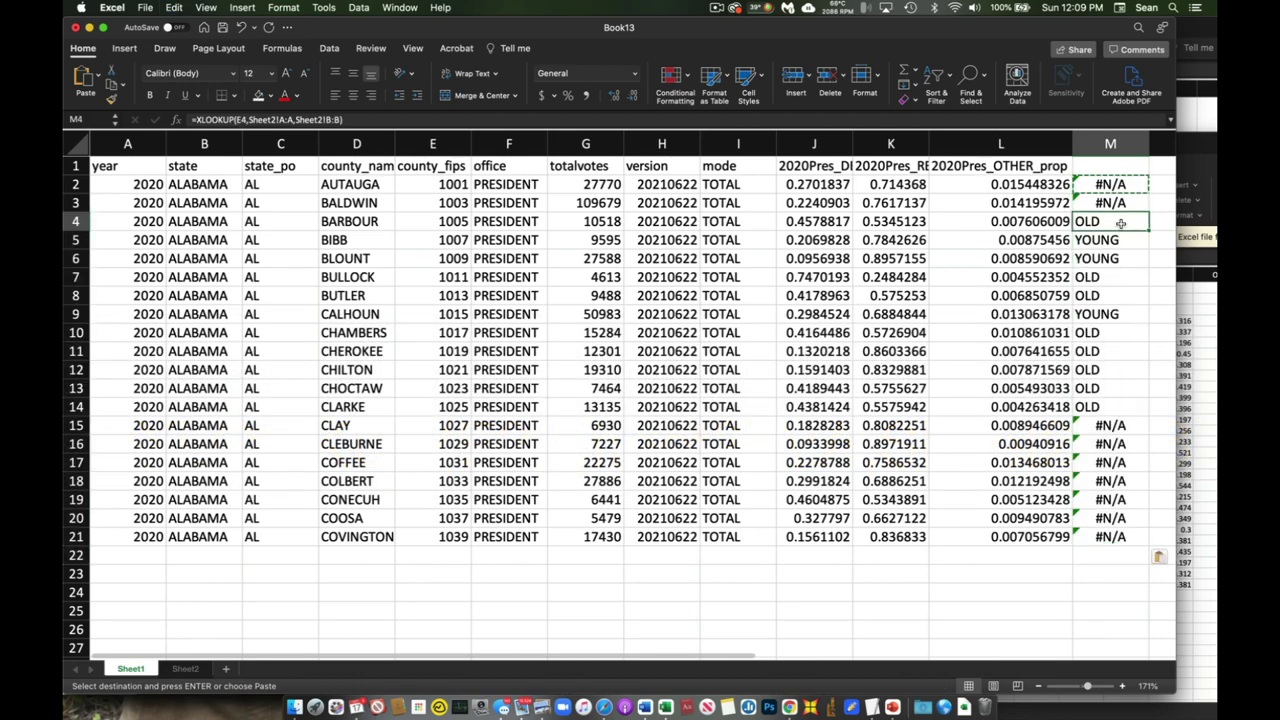
{"action": "key", "text": "Down"}
{"action": "key", "text": "Down"}
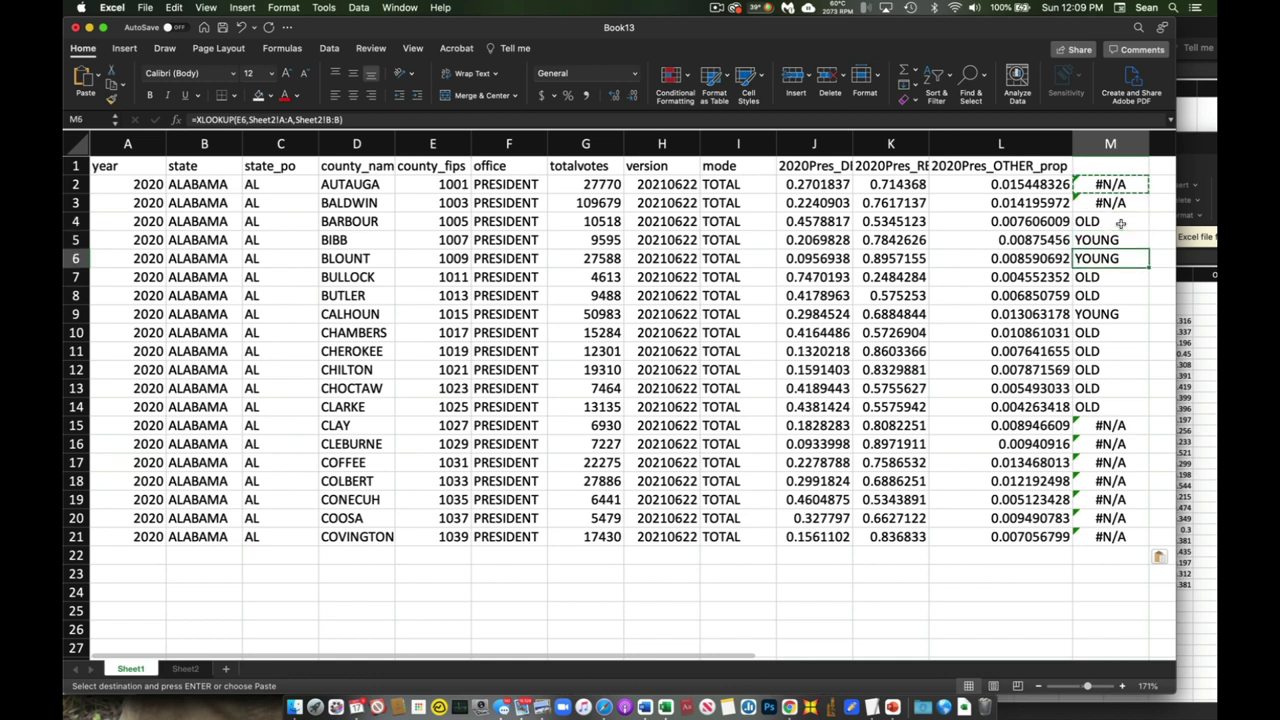
{"action": "key", "text": "Down"}
{"action": "key", "text": "Down"}
{"action": "key", "text": "Down"}
{"action": "key", "text": "Down"}
{"action": "key", "text": "Down"}
{"action": "key", "text": "Down"}
{"action": "key", "text": "Down"}
{"action": "key", "text": "Down"}
{"action": "key", "text": "Down"}
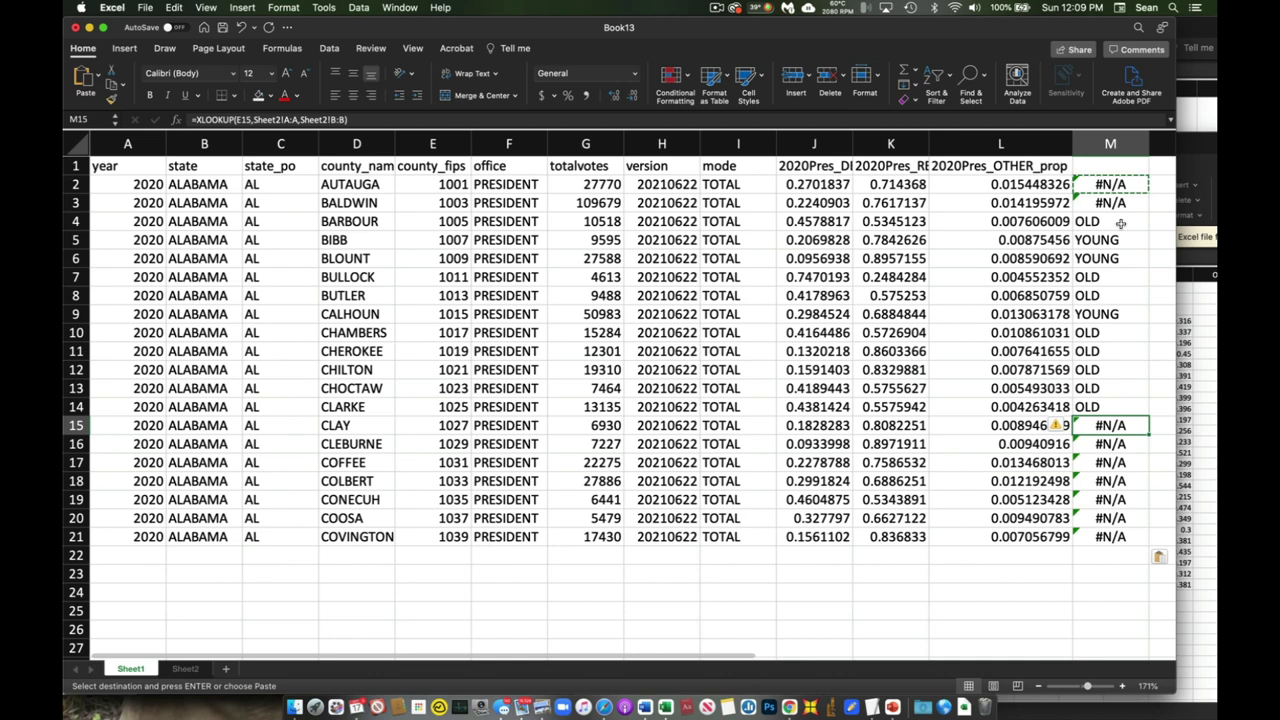
Step: Trace the CLAY county row from its lookup result in M15 back to its county_fips code
{"action": "key", "text": "Left"}
{"action": "key", "text": "Left"}
{"action": "key", "text": "Left"}
{"action": "key", "text": "Left"}
{"action": "key", "text": "Left"}
{"action": "key", "text": "Left"}
{"action": "key", "text": "Left"}
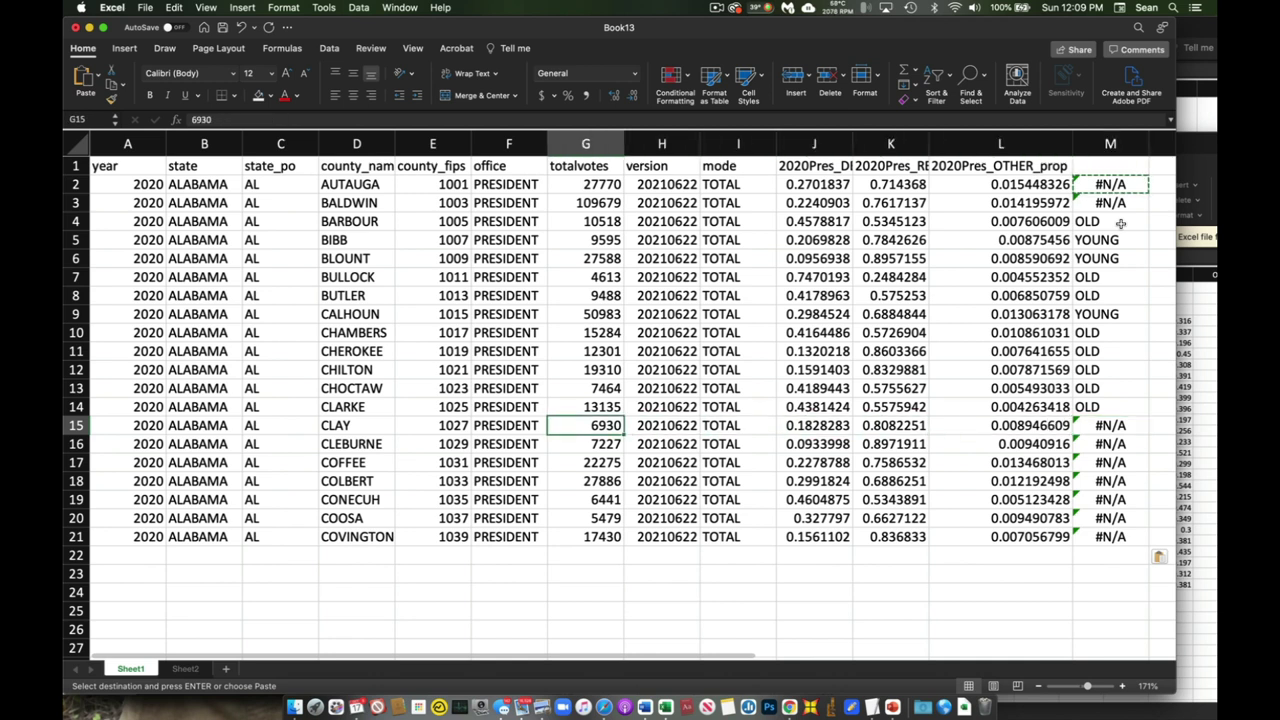
{"action": "key", "text": "Left"}
{"action": "key", "text": "Left"}
{"action": "key", "text": "Left"}
{"action": "key", "text": "Left"}
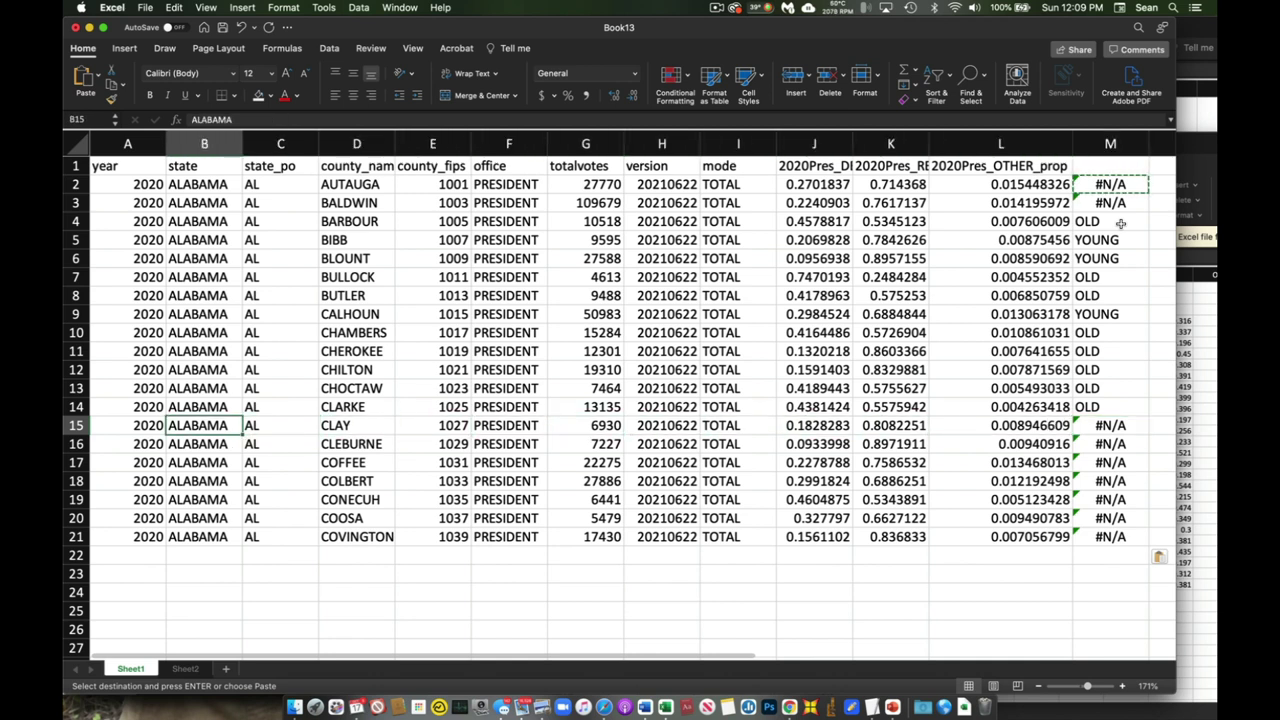
{"action": "key", "text": "Right"}
{"action": "key", "text": "Right"}
{"action": "key", "text": "Right"}
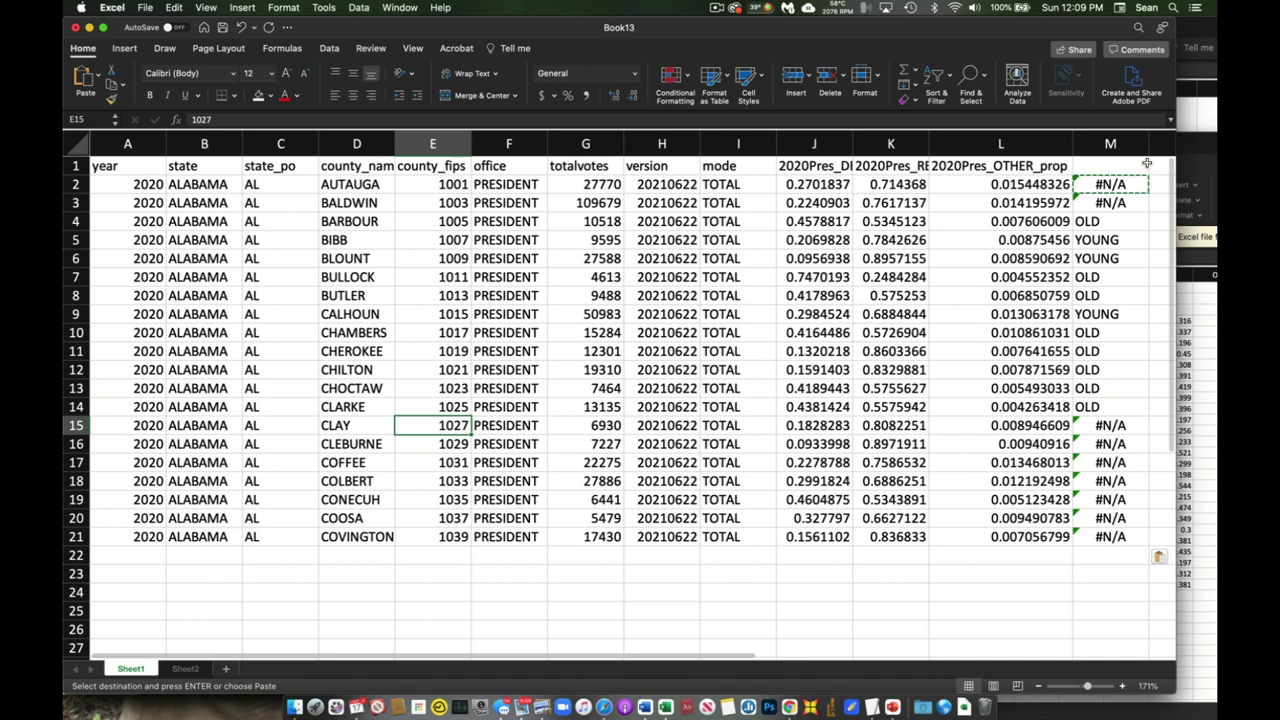
Step: Add "No Data" as the if_not_found argument of the XLOOKUP formula in M2
{"action": "left_click", "coordinate": [1130, 186]}
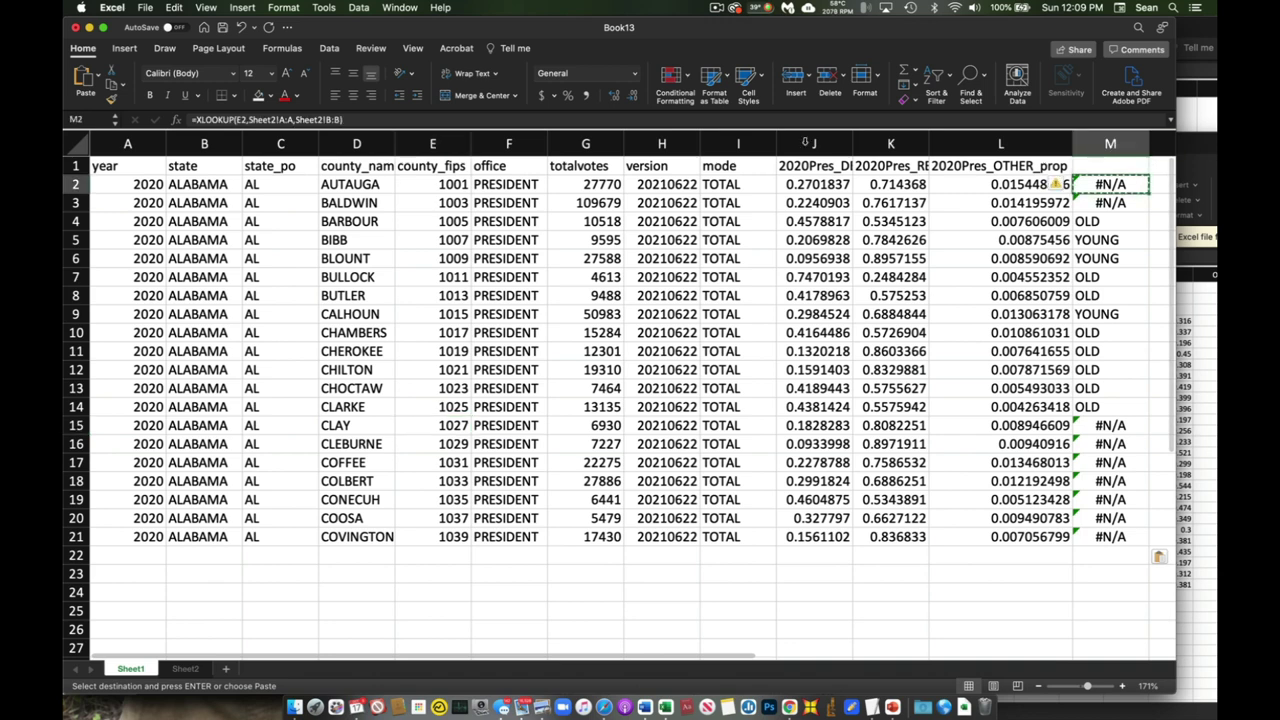
{"action": "left_click", "coordinate": [340, 119]}
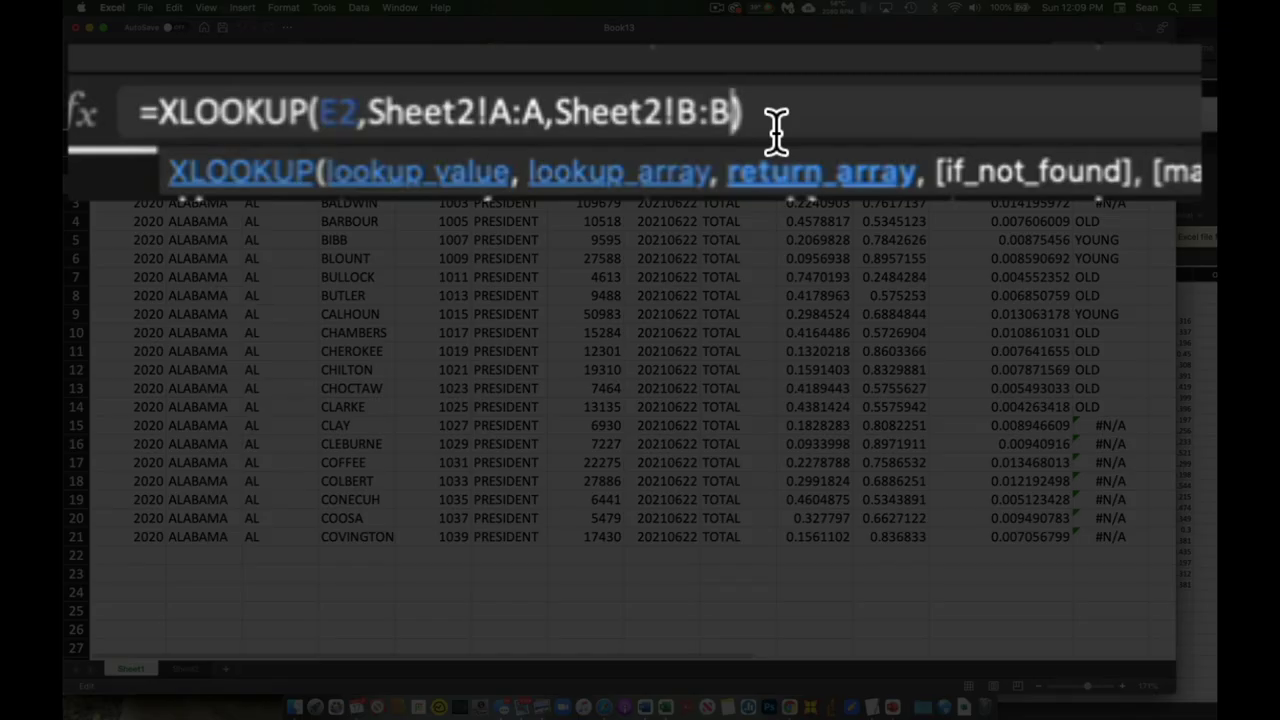
{"action": "type", "text": ",\"\""}
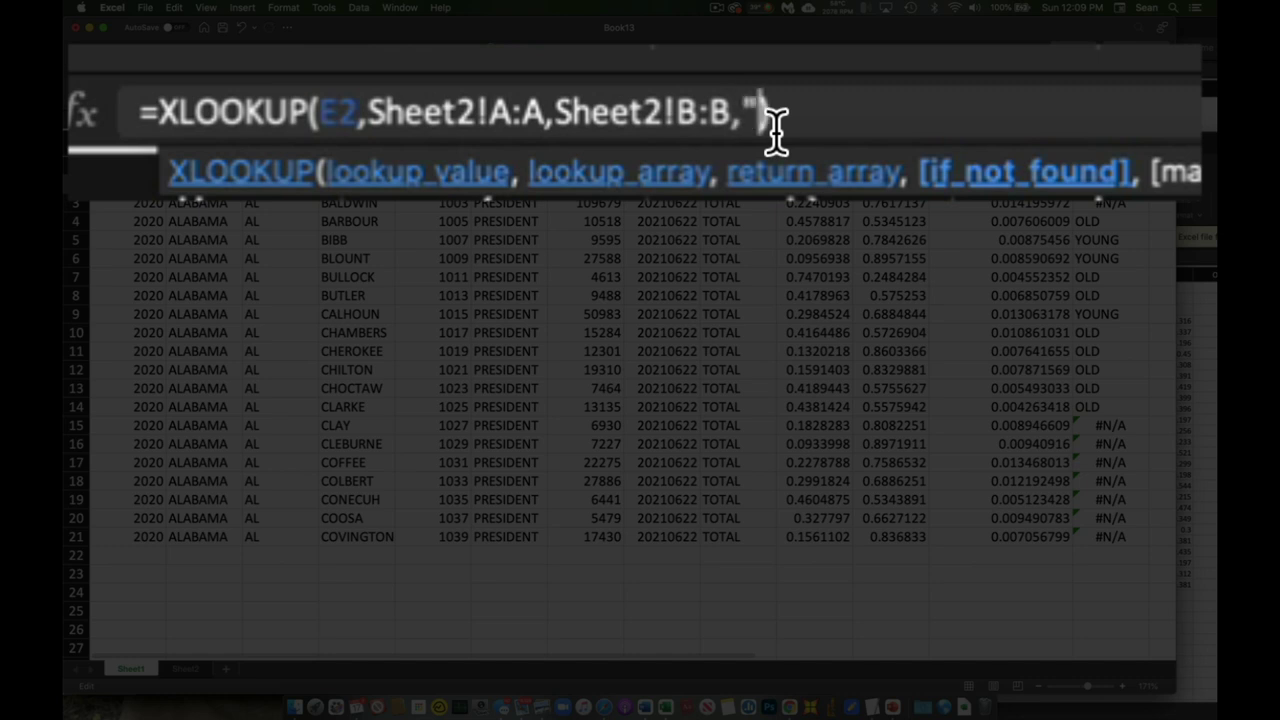
{"action": "type", "text": "No Data"}
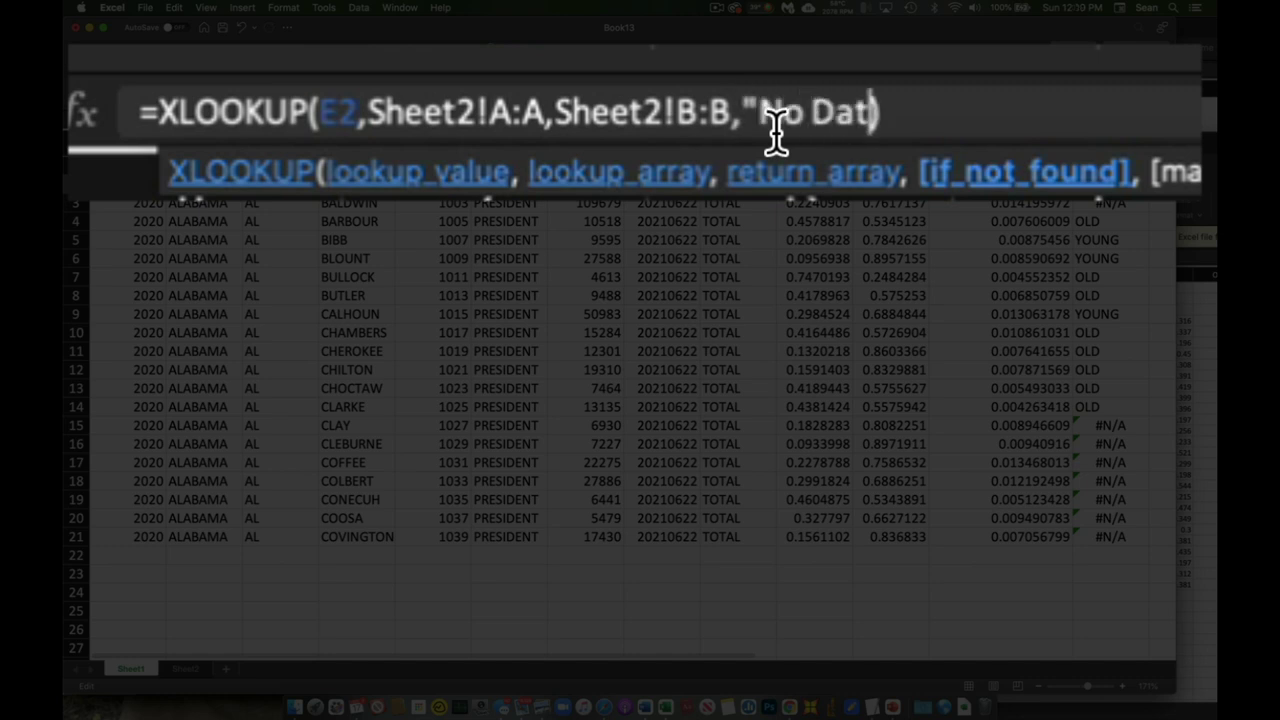
{"action": "key", "text": "Return"}
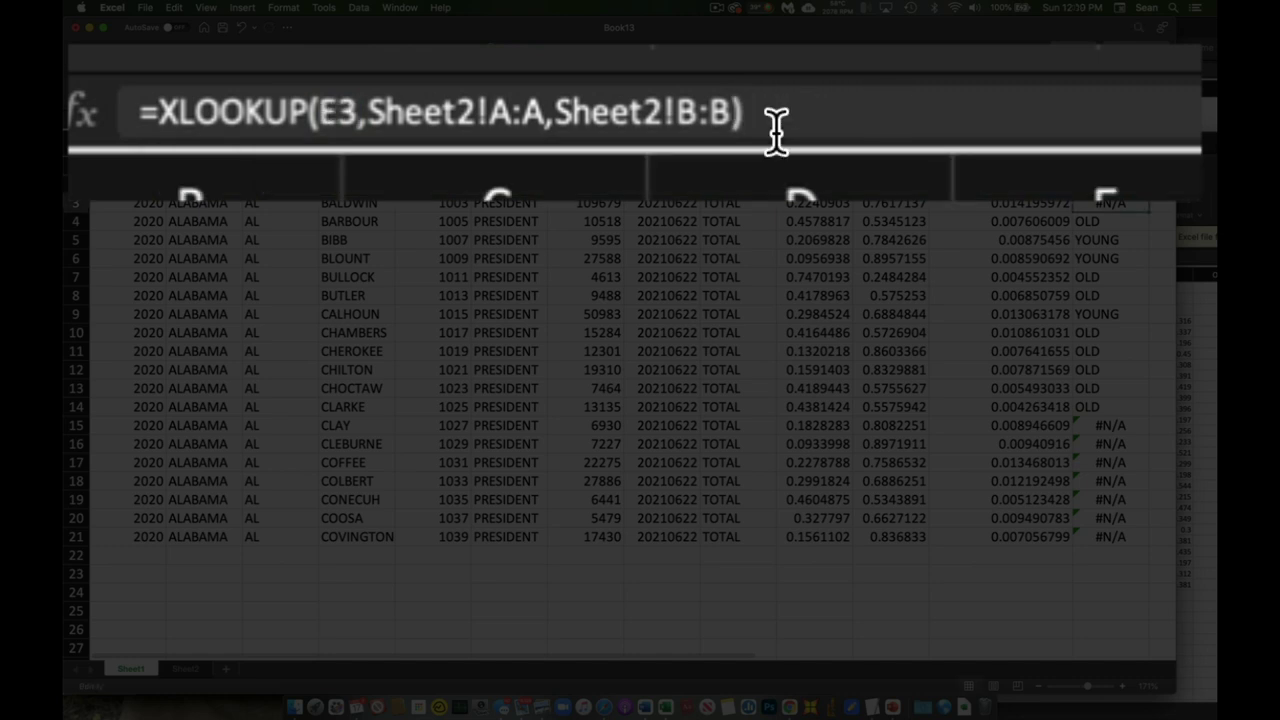
Step: Copy the XLOOKUP formula with the "No Data" fallback from M2 into cells M3 to M21
{"action": "key", "text": "Up"}
{"action": "key", "text": "super+c"}
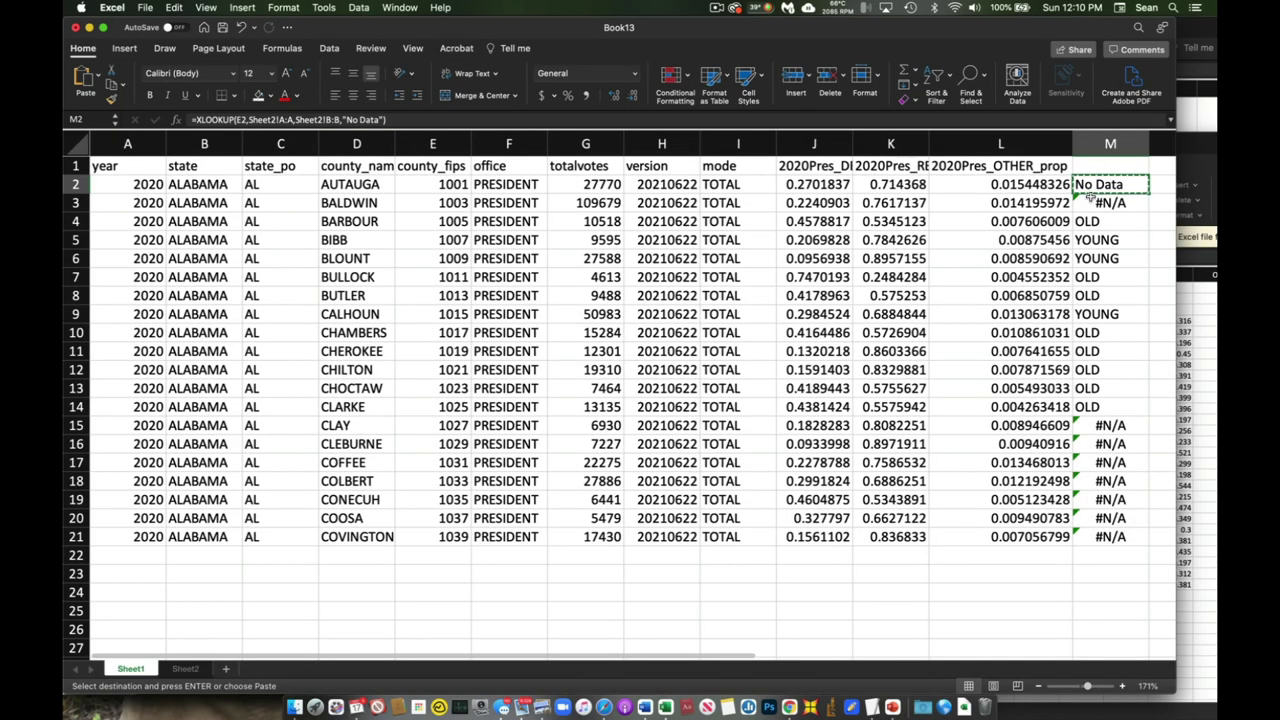
{"action": "left_click_drag", "start_coordinate": [1090, 200], "coordinate": [1096, 528]}
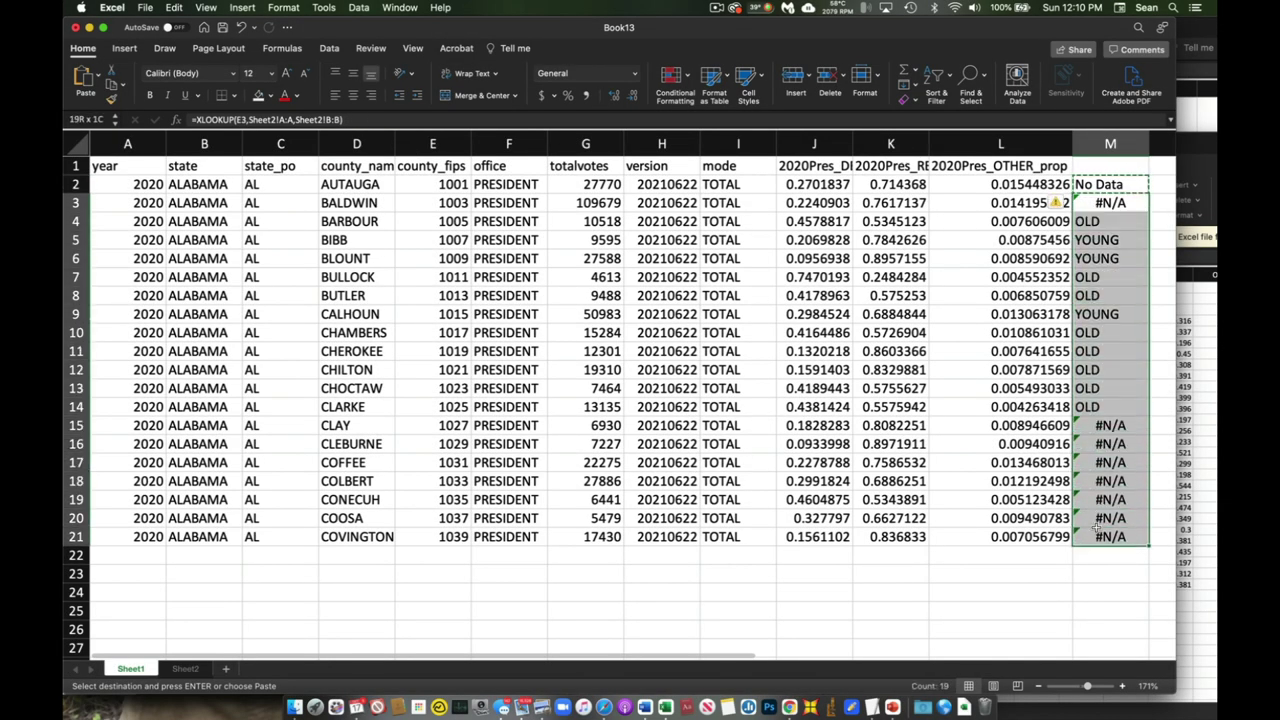
{"action": "key", "text": "super+v"}
{"action": "left_click", "coordinate": [1100, 585]}
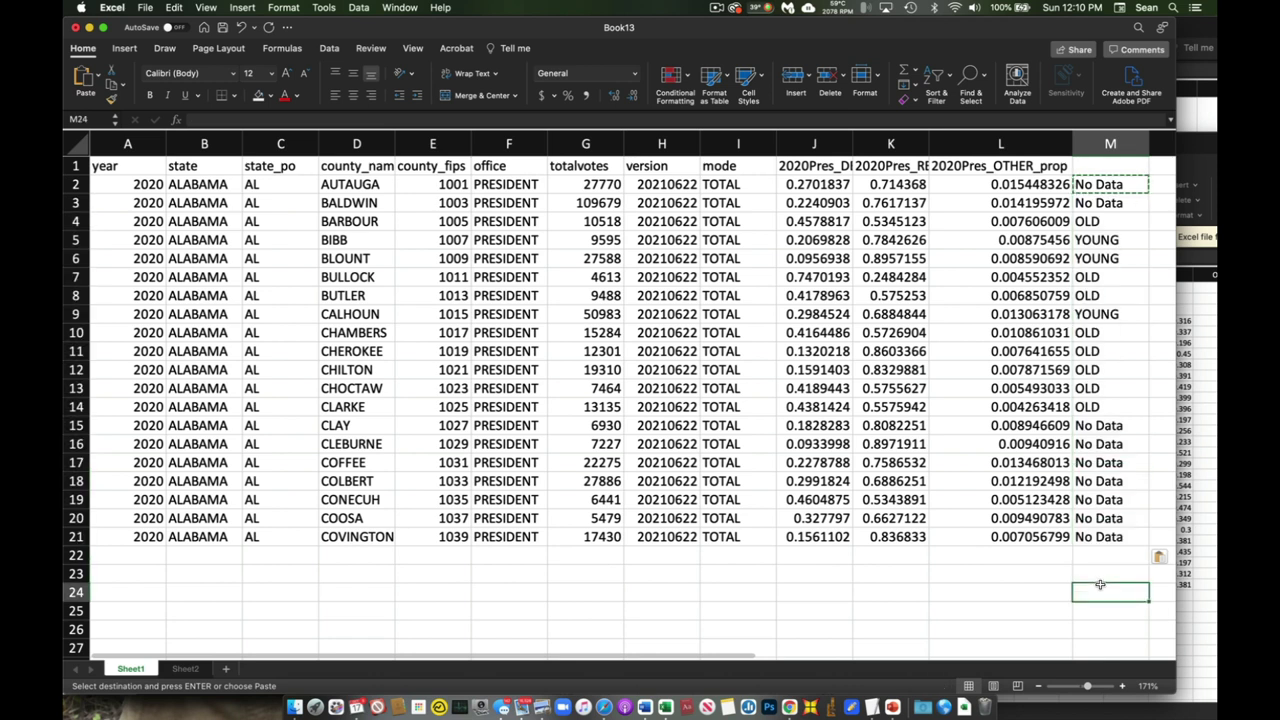
Step: Replace the "No Data" if_not_found argument of the XLOOKUP formula in M2 with an empty string ("")
{"action": "left_click", "coordinate": [1120, 185]}
{"action": "left_click", "coordinate": [383, 120]}
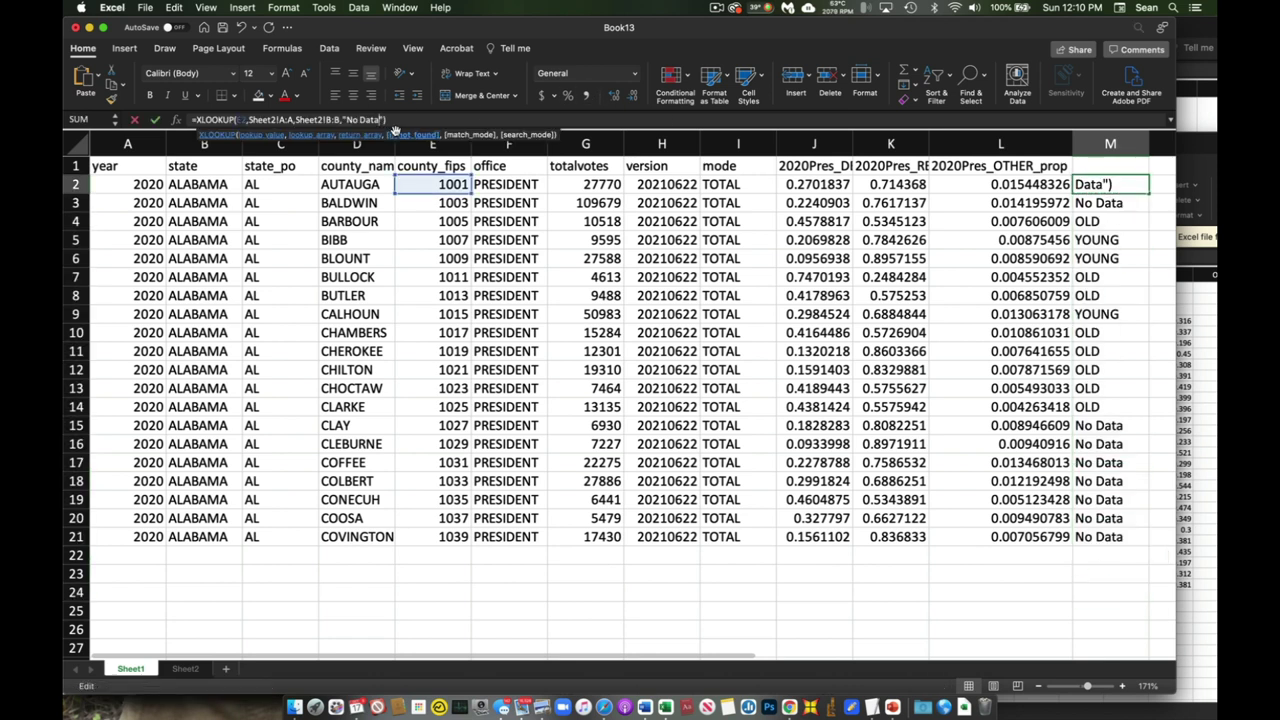
{"action": "key", "text": "BackSpace"}
{"action": "key", "text": "BackSpace"}
{"action": "key", "text": "BackSpace"}
{"action": "key", "text": "BackSpace"}
{"action": "key", "text": "BackSpace"}
{"action": "key", "text": "BackSpace"}
{"action": "key", "text": "BackSpace"}
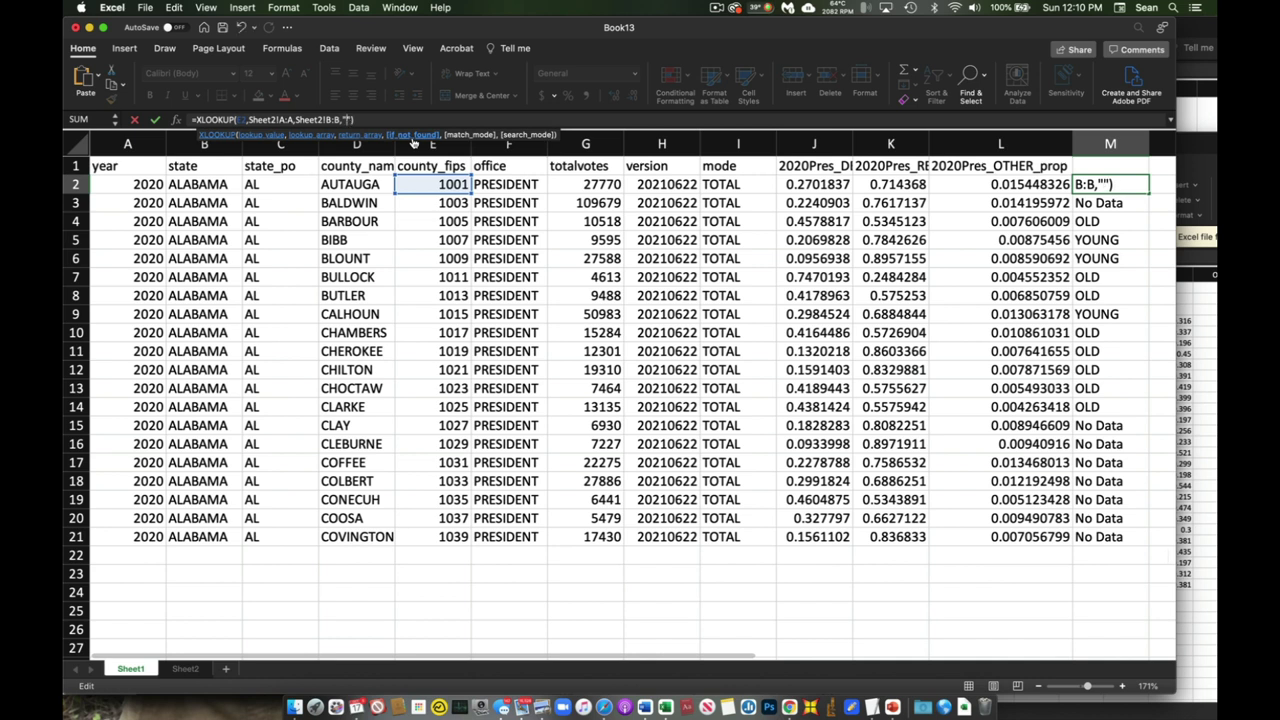
{"action": "key", "text": "Return"}
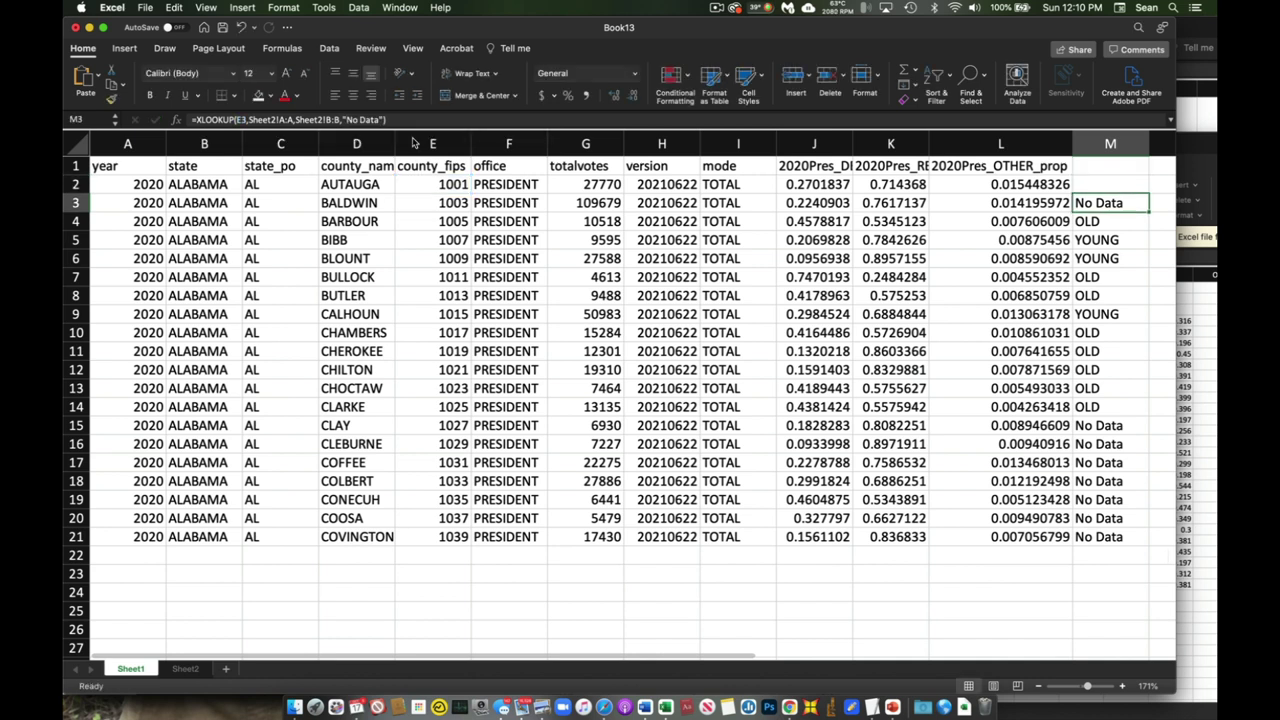
Step: Copy the XLOOKUP formula with the empty-string fallback from M2 into cells M3 to M21
{"action": "key", "text": "Up"}
{"action": "key", "text": "super+c"}
{"action": "left_click_drag", "start_coordinate": [1110, 203], "coordinate": [1110, 537]}
{"action": "key", "text": "super+v"}
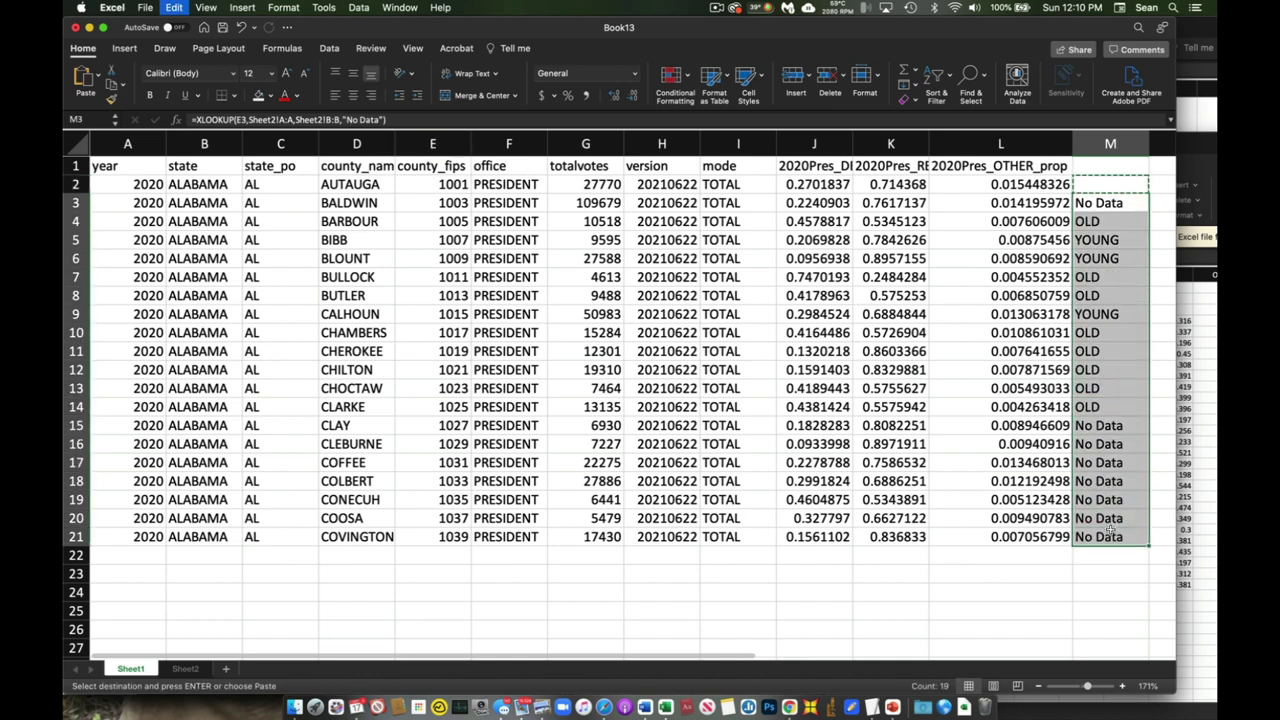
{"action": "left_click", "coordinate": [1107, 571]}
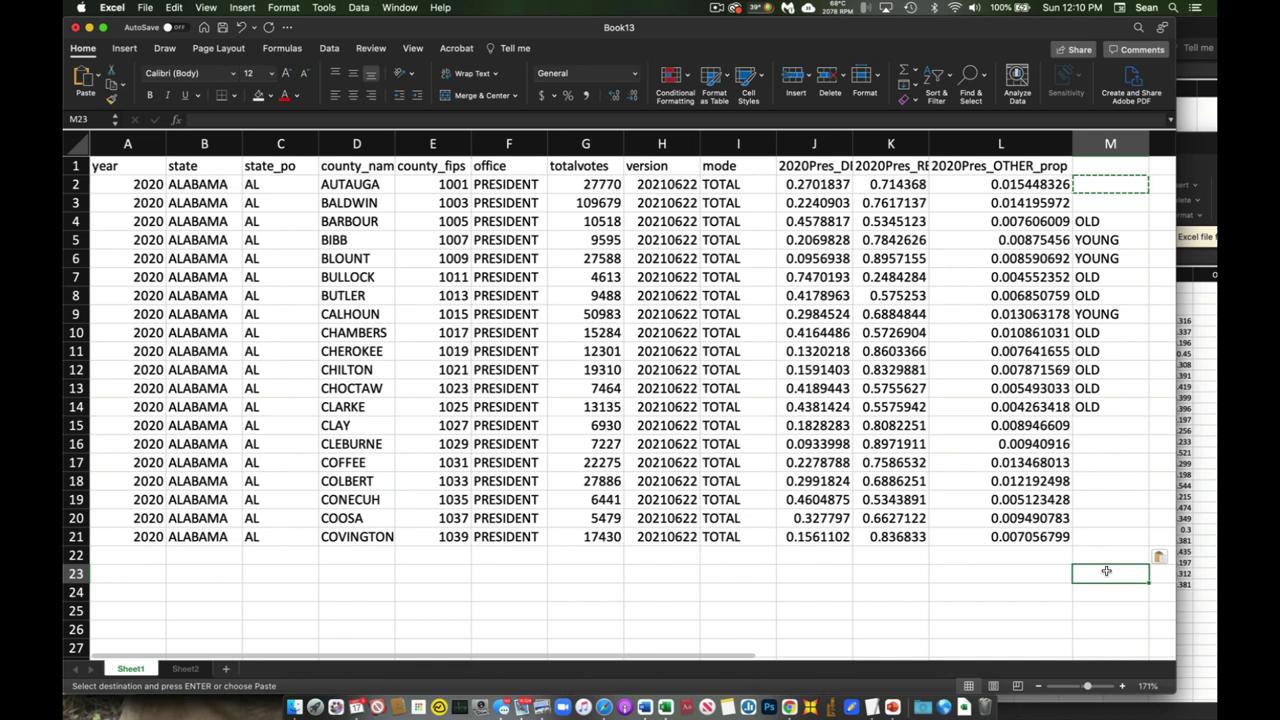